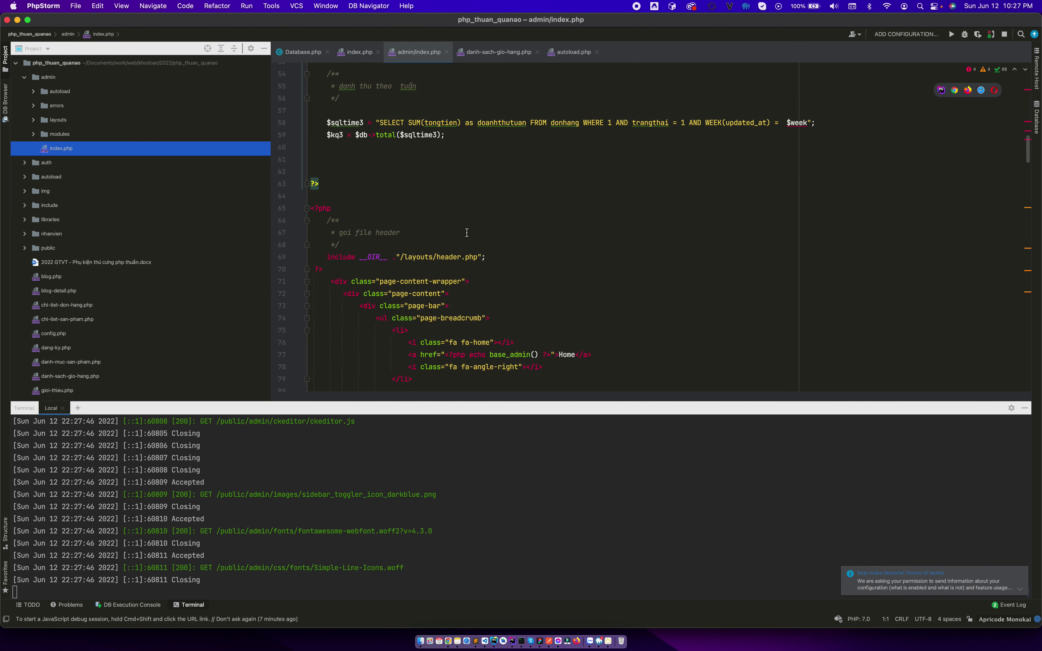
Follow the admin index's includes from autoload.php into the middleware.php library file.
scroll(473, 194, "up", 20)
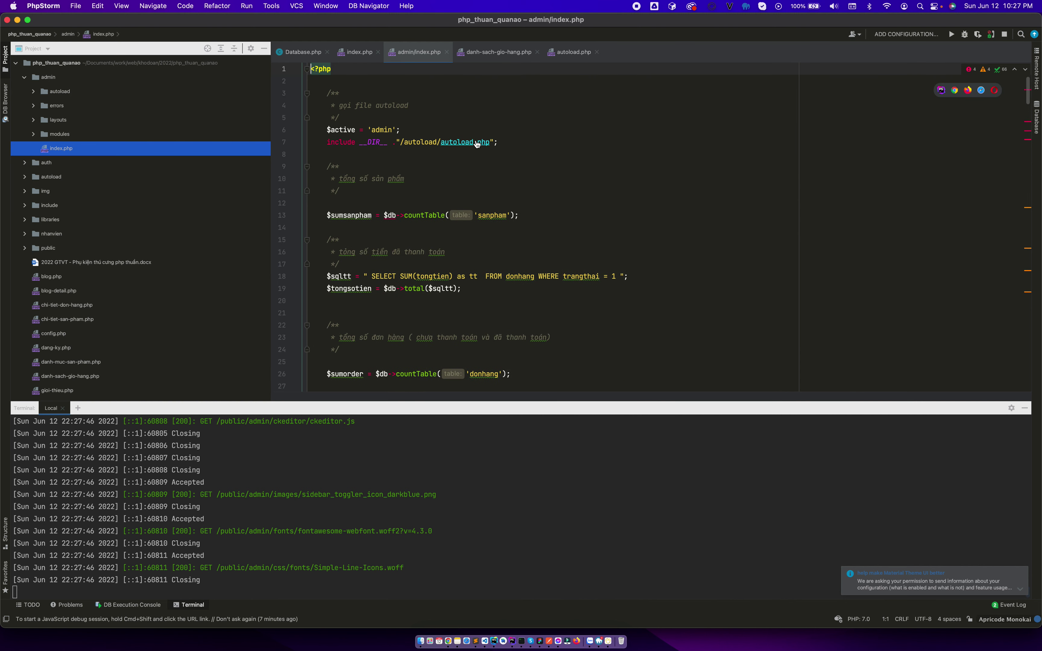
left_click(477, 143, "super")
scroll(513, 262, "down", 1)
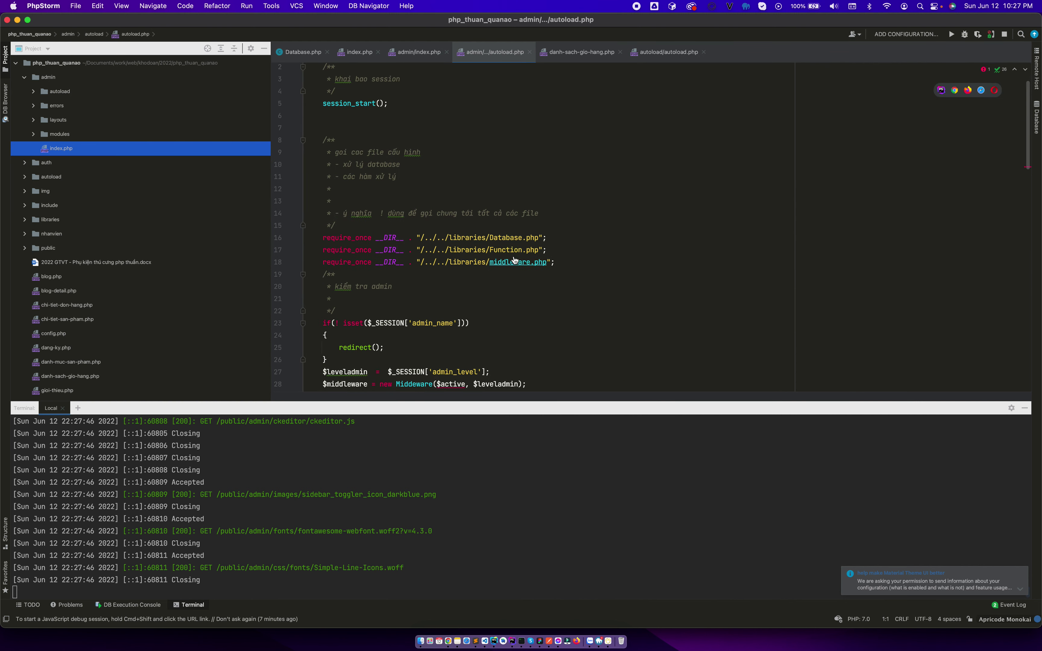
left_click(513, 262, "super")
scroll(530, 296, "down", 4)
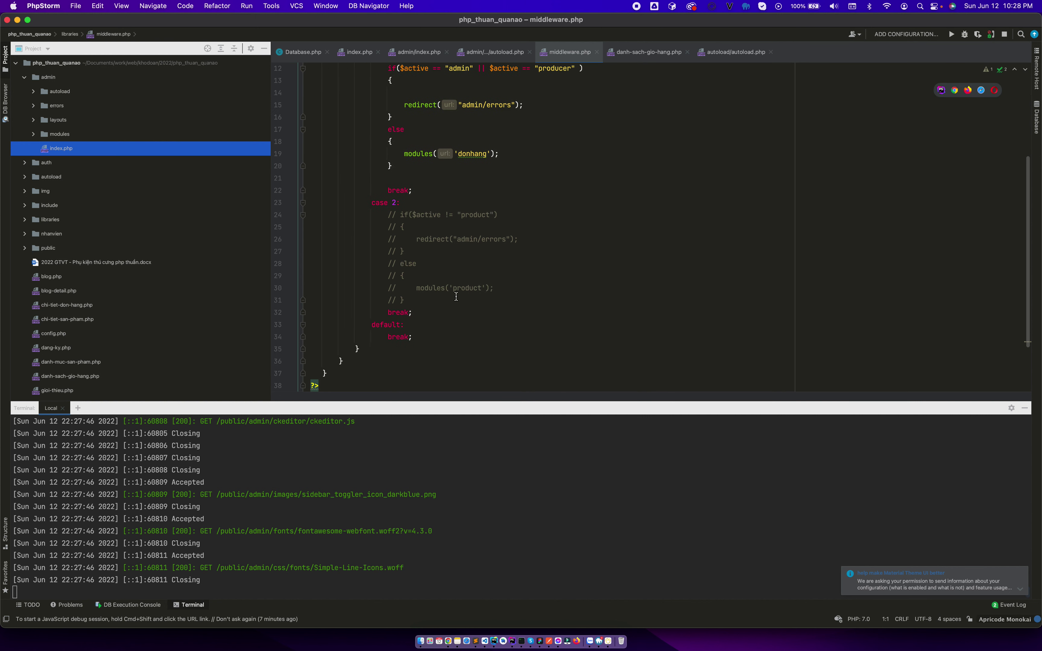
scroll(456, 297, "up", 4)
Comment out the level-1 access check block (lines 12-20) in middleware.php.
left_click(404, 302)
left_click(386, 210, "shift")
key("super+slash")
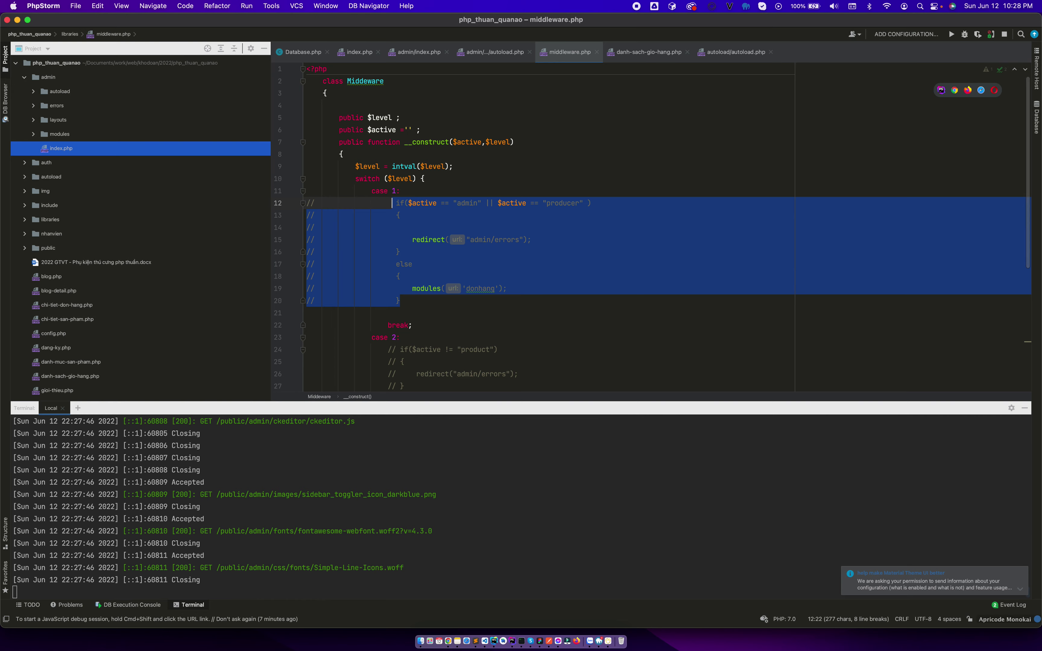
scroll(419, 250, "down", 4)
left_click(427, 263)
Restart the local PHP server with php -S localhost:8000 in the terminal.
left_click(493, 498)
key("ctrl+c")
key("Up")
key("Return")
In the admin catalogue, view the supplier list, its add form and a supplier's edit form.
key("super+Tab")
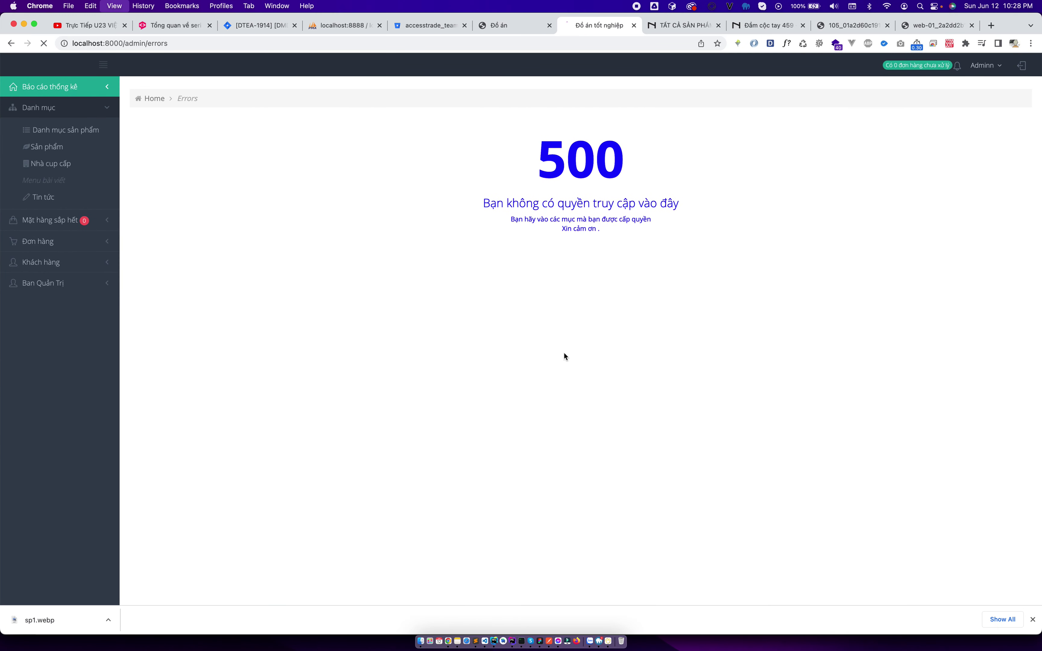
left_click(54, 108)
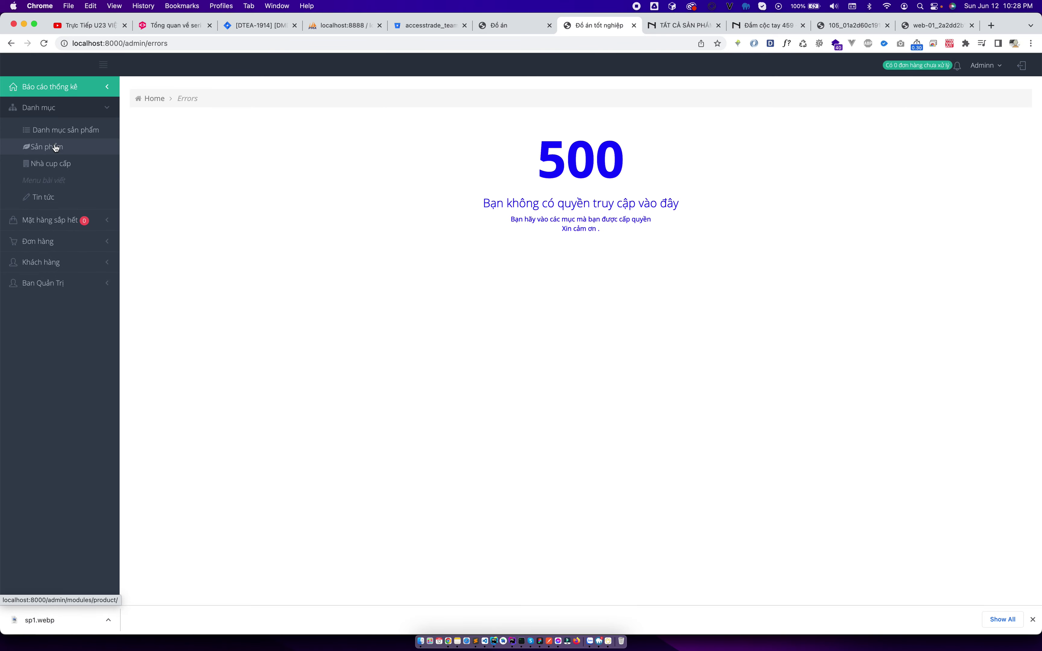
left_click(66, 165)
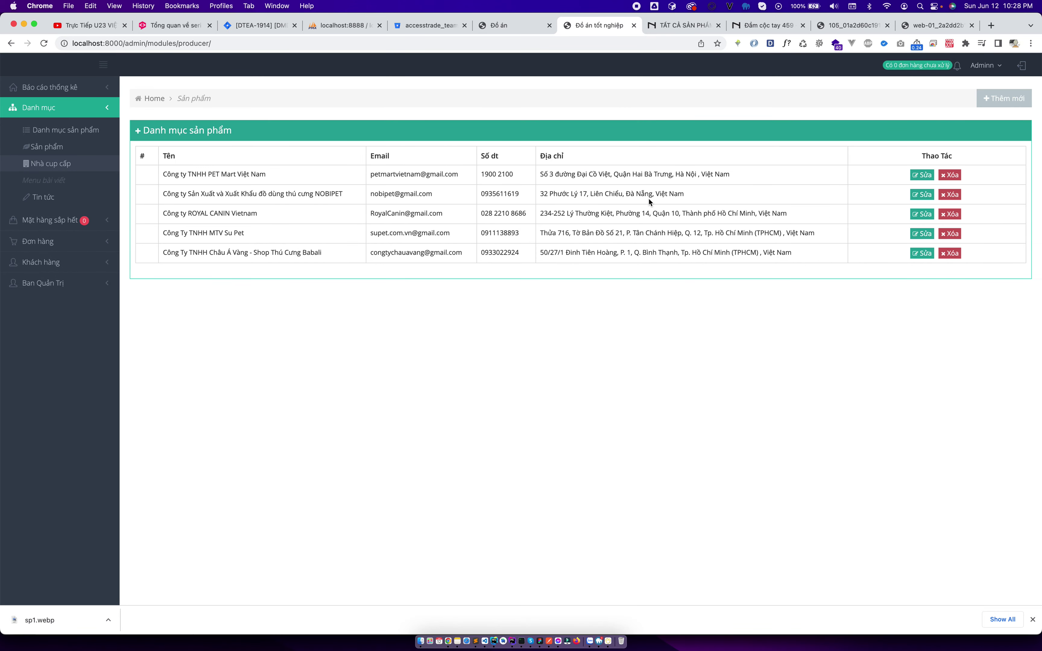
left_click(1010, 101)
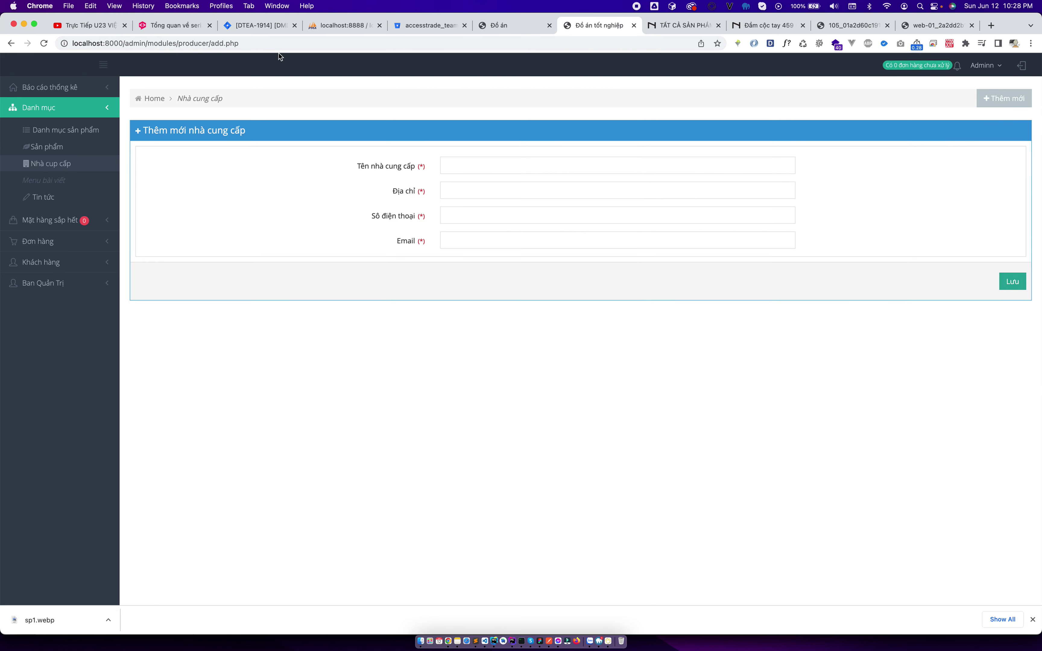
left_click(74, 164)
left_click(925, 176)
left_click(74, 163)
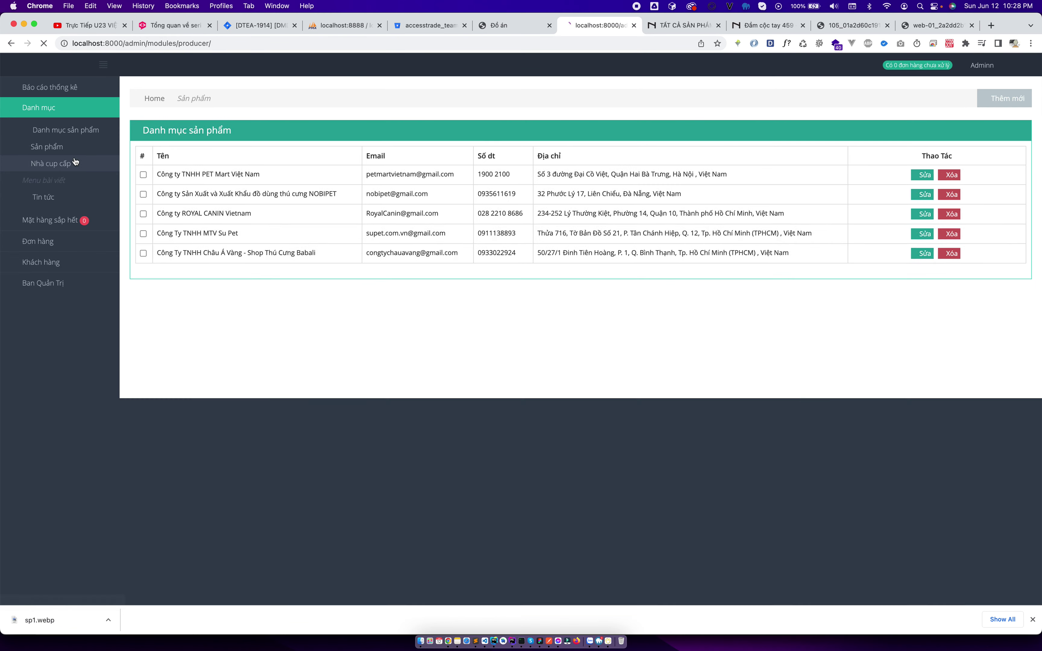
Open the add-category form, then view the nemshop.vn ĐẦM HOA THIẾT KẾ D41082 dress page.
left_click(84, 132)
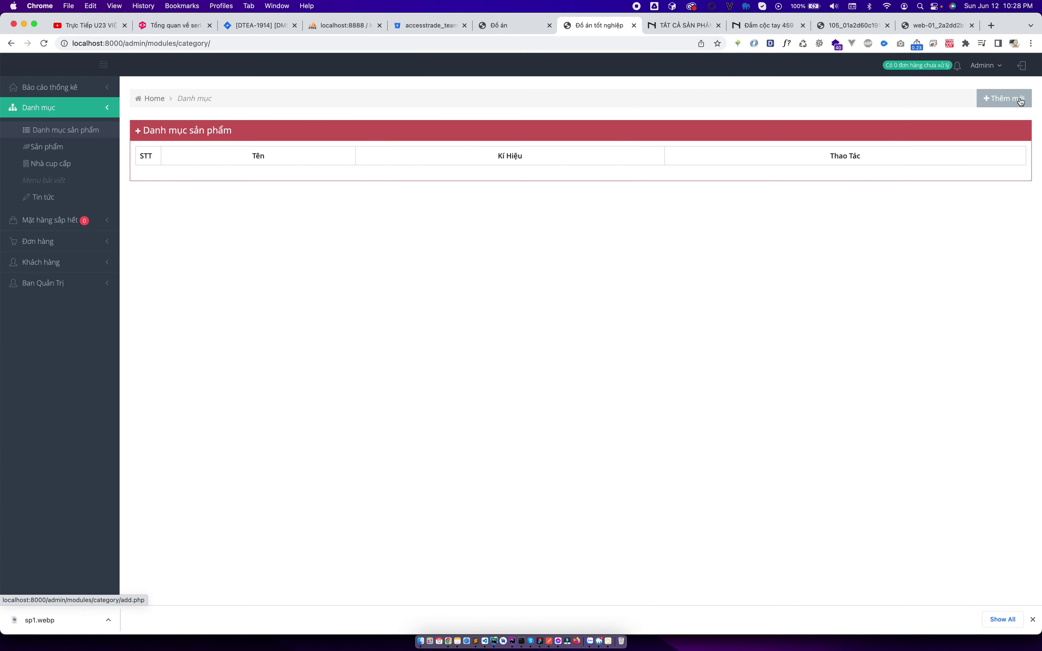
left_click(1016, 101)
left_click(783, 27)
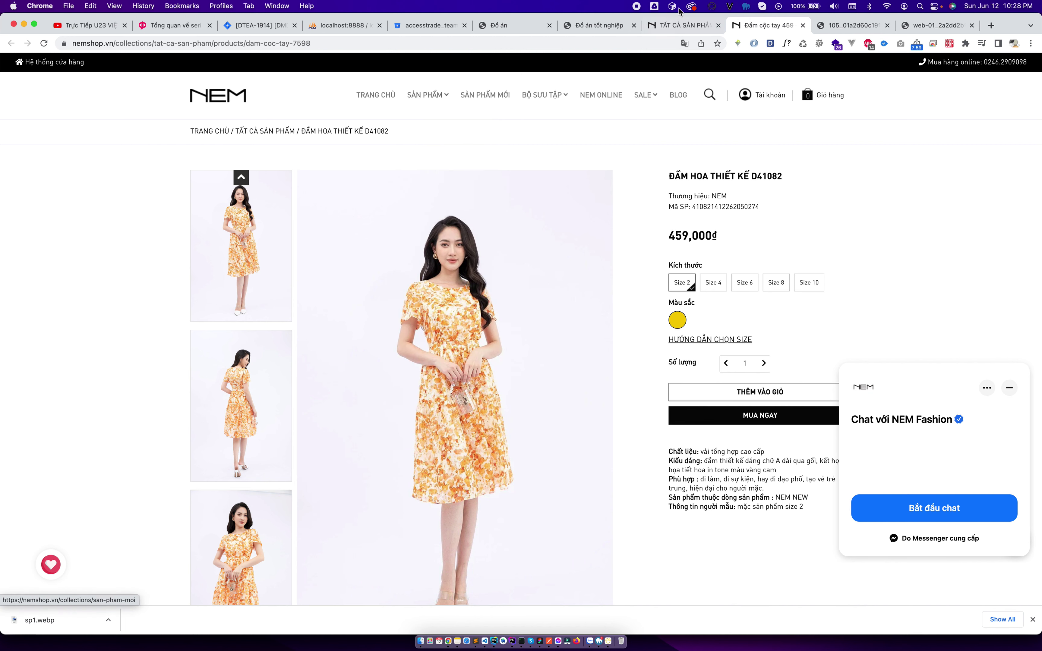
Create the product category Đầm.
left_click(671, 27)
left_click(592, 28)
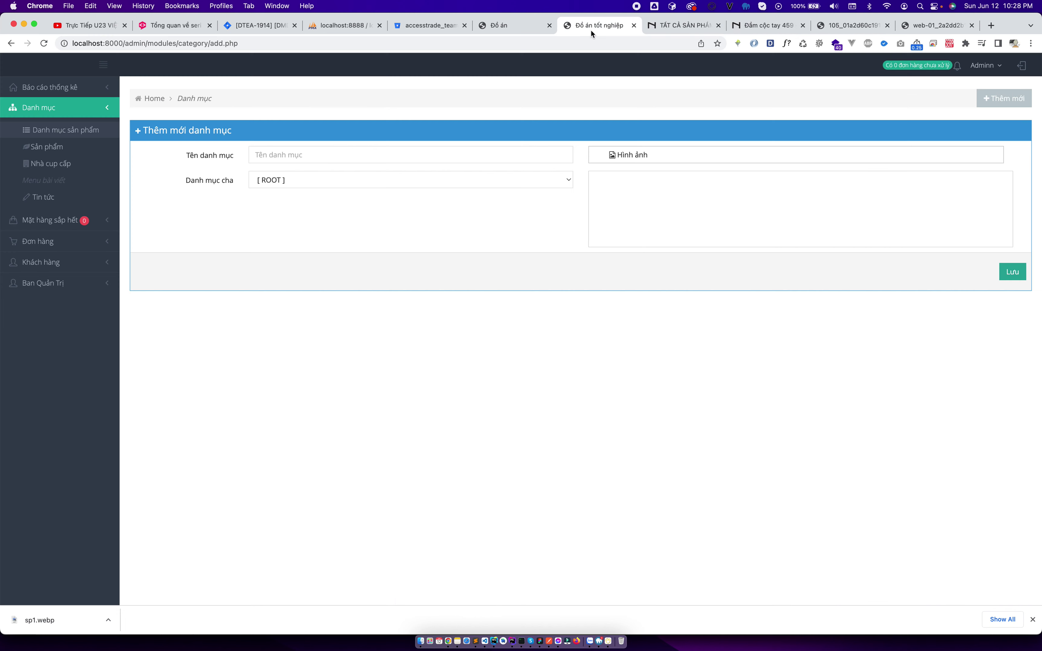
left_click(393, 158)
type("Đầm")
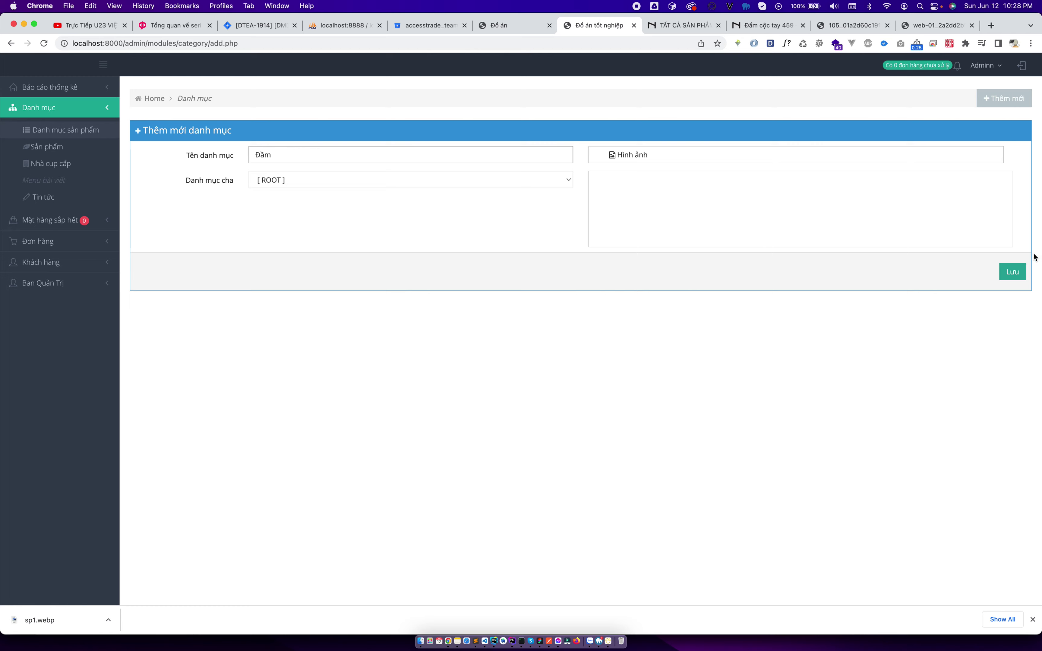
left_click(1012, 271)
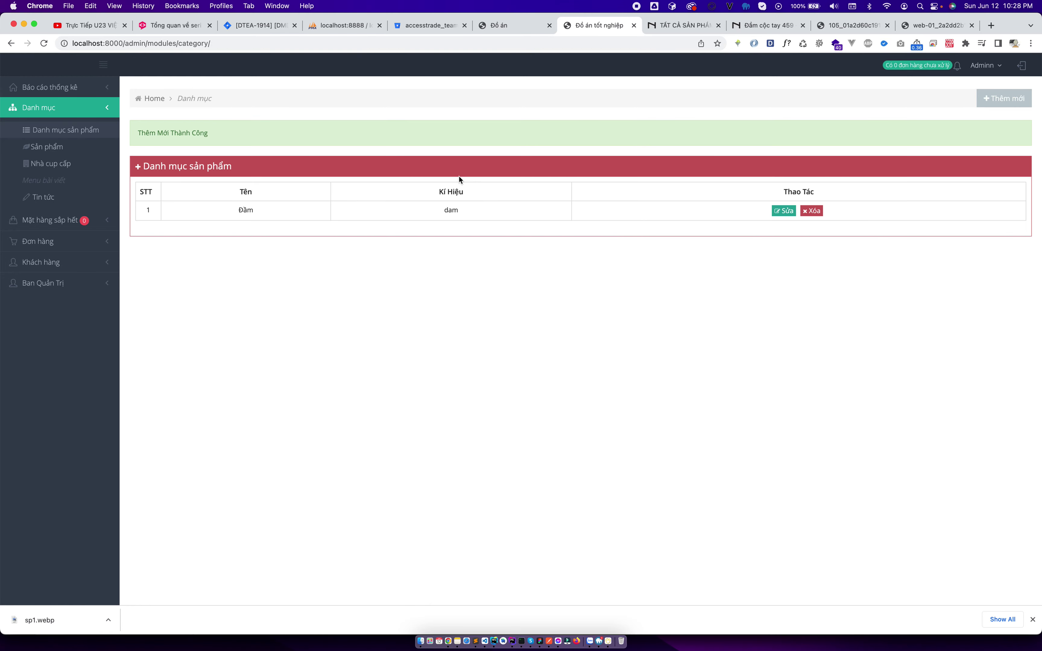
Create a second product category named Áo sơ mi.
left_click(1002, 98)
left_click(398, 151)
type("Áo sơ mi")
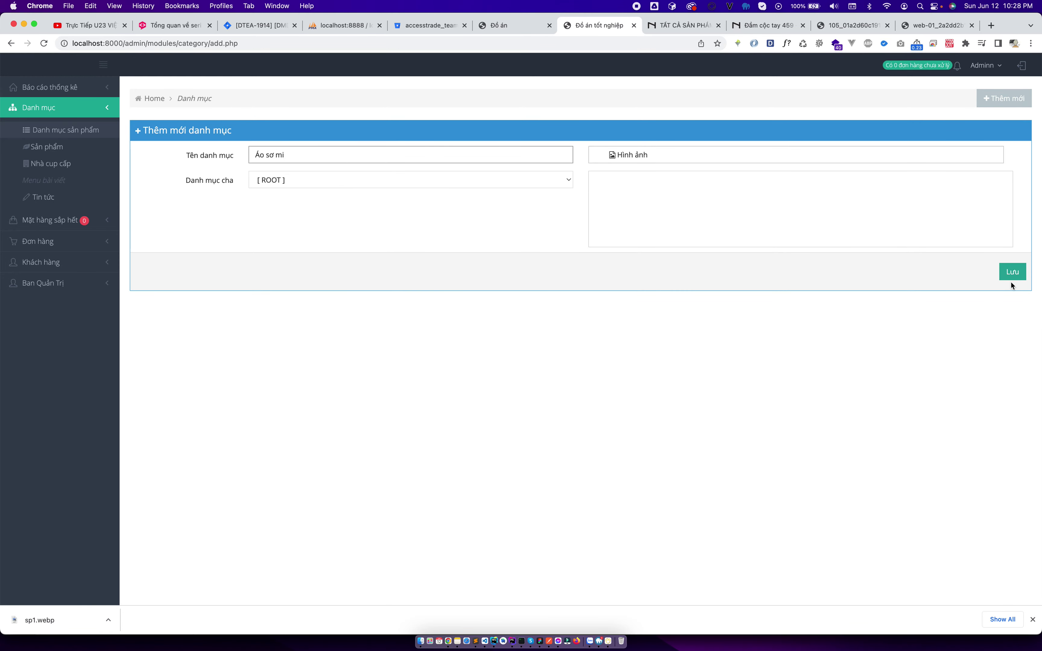
left_click(1012, 278)
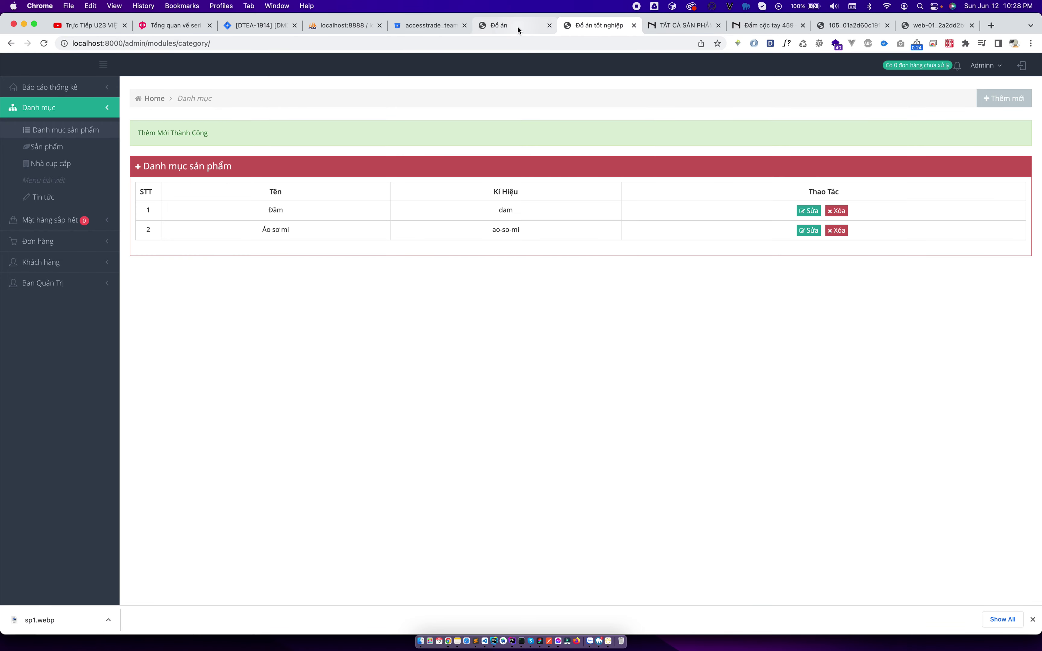
Check that both categories appear in the storefront's category menu.
left_click(518, 26)
left_click(129, 147)
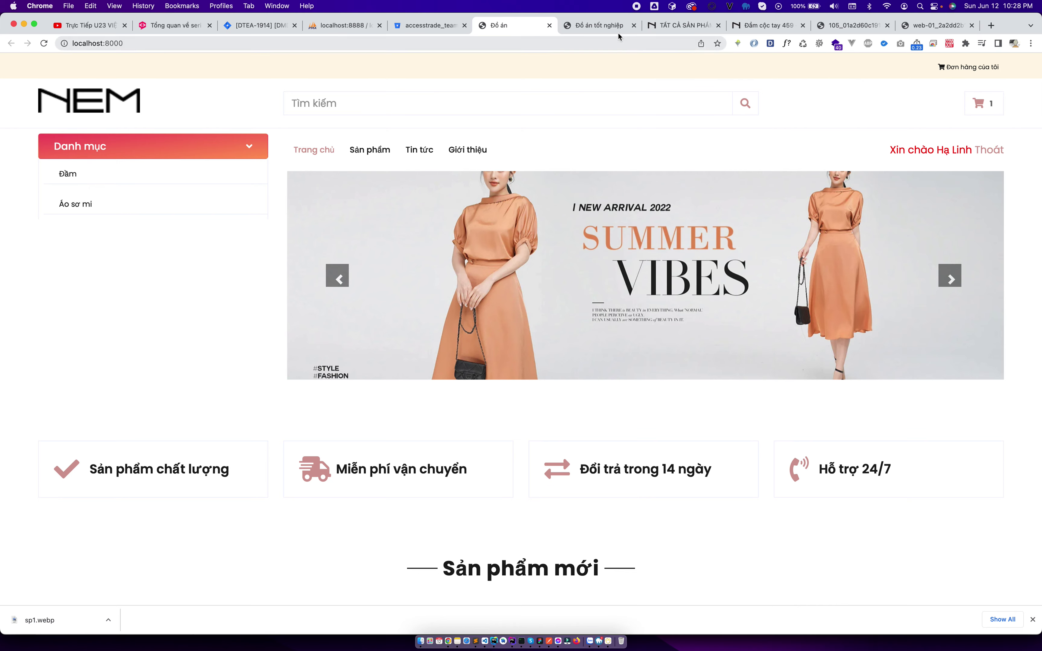
left_click(608, 28)
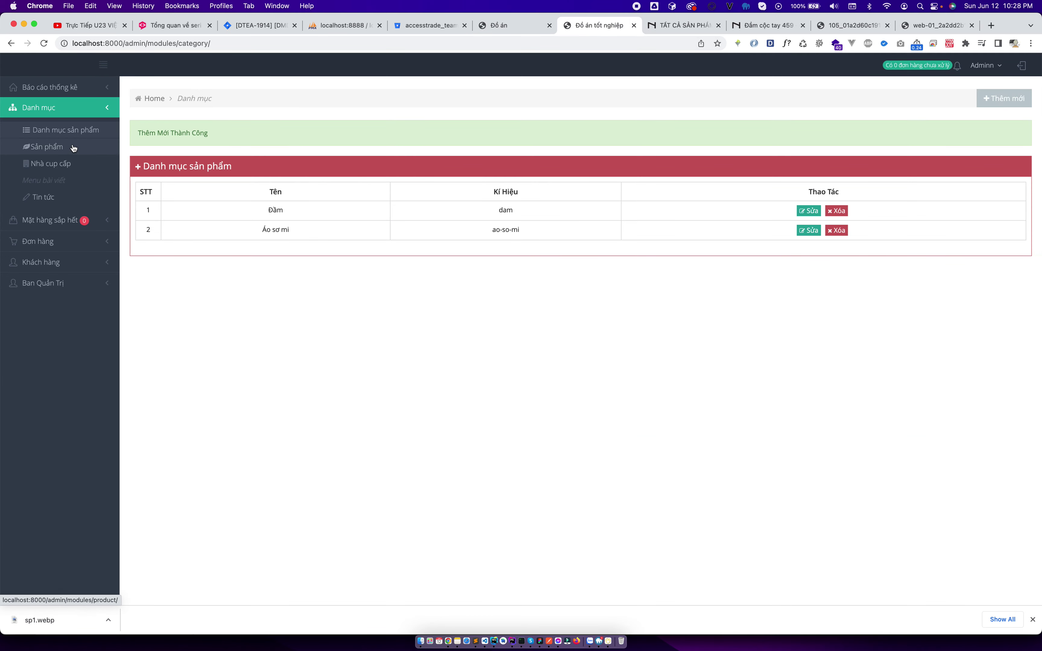
Start a new product with cost 150000, price 250000 and 2% discount.
left_click(107, 147)
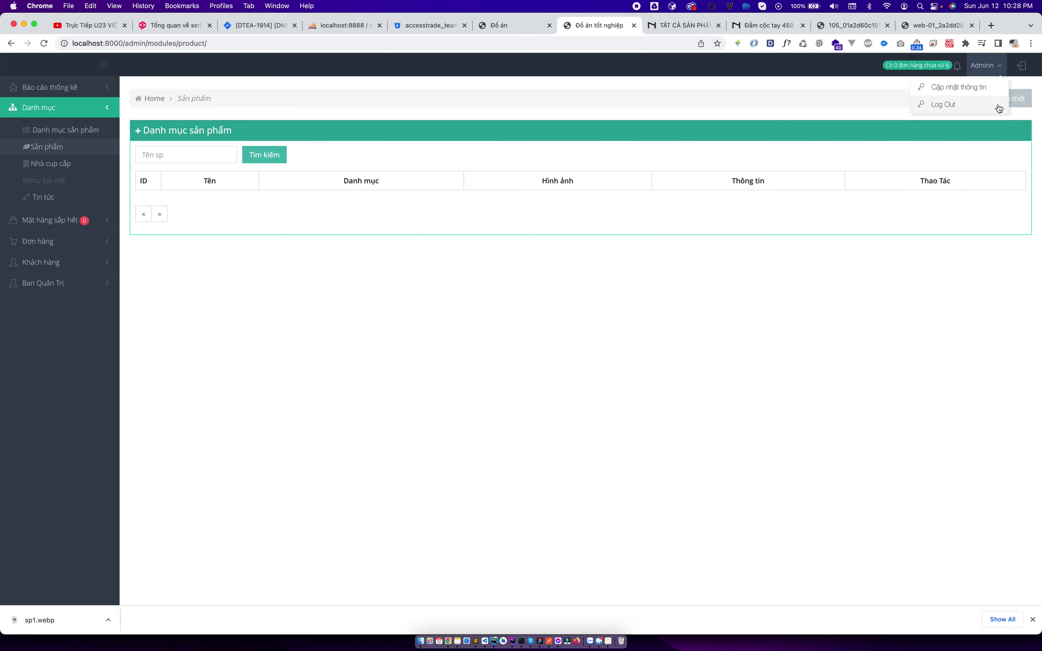
left_click(1010, 100)
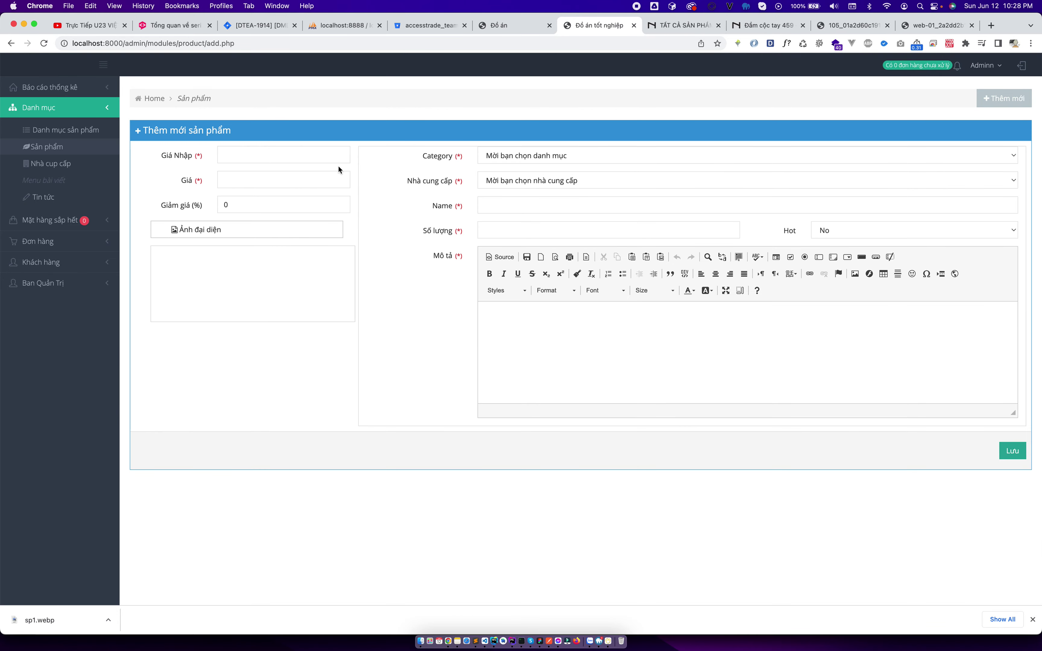
type("150000")
key("Tab")
type("25")
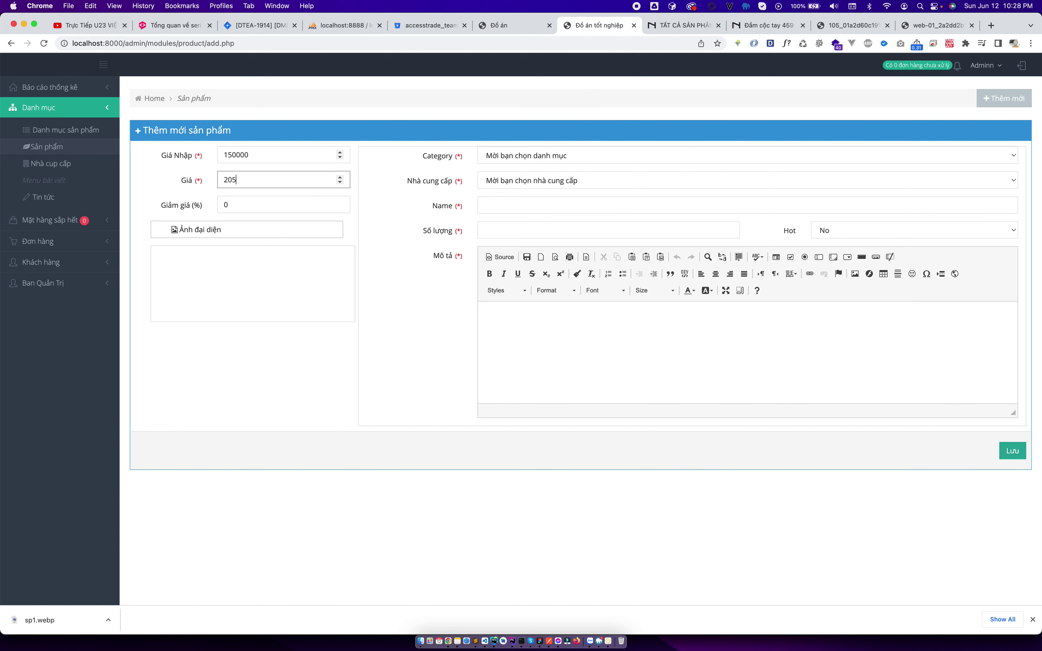
key("Tab")
type("2")
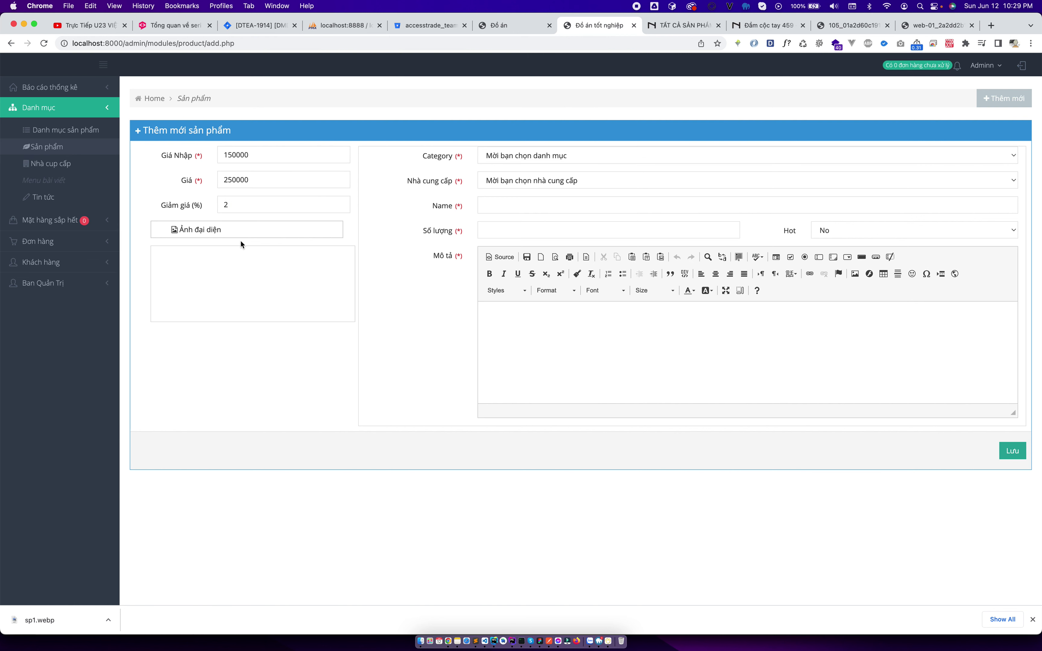
Attach the sp1.webp photo, set category to Đầm and supplier to NOBIPET.
left_click(236, 232)
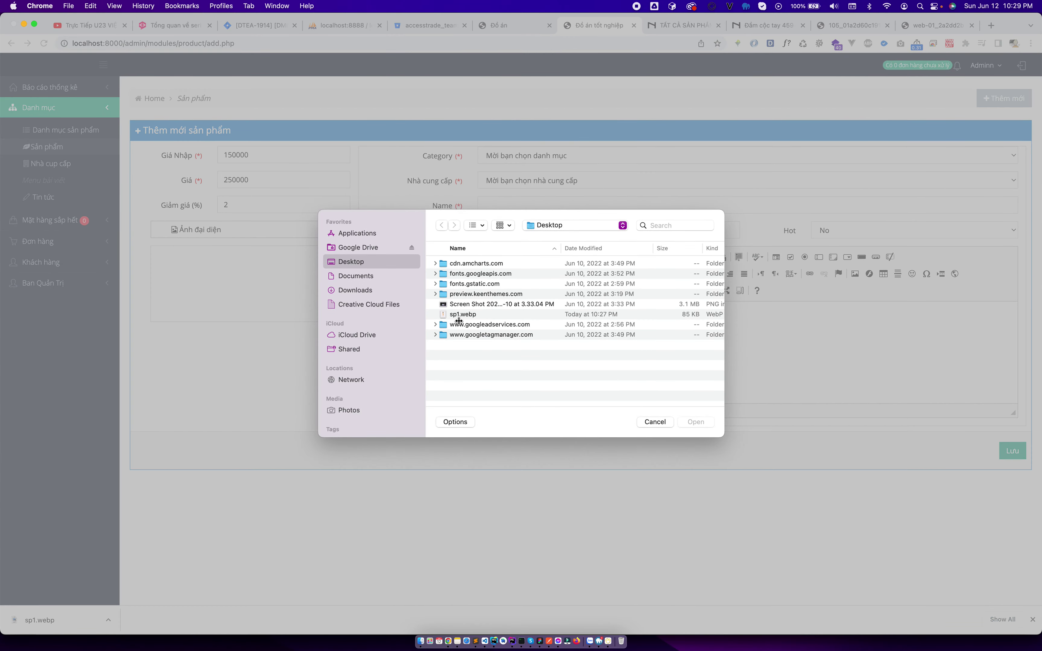
double_click(464, 316)
left_click(557, 152)
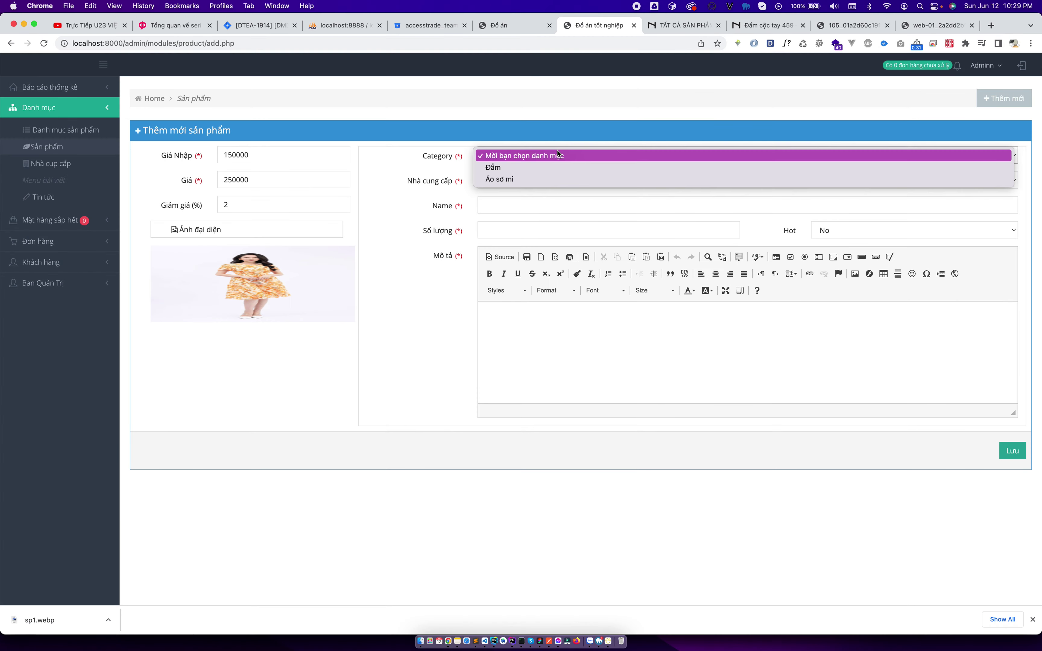
left_click(546, 171)
left_click(543, 183)
left_click(559, 200)
Begin entering the product name, consulting the nemshop.vn floral dress page.
left_click(559, 202)
type("Đ")
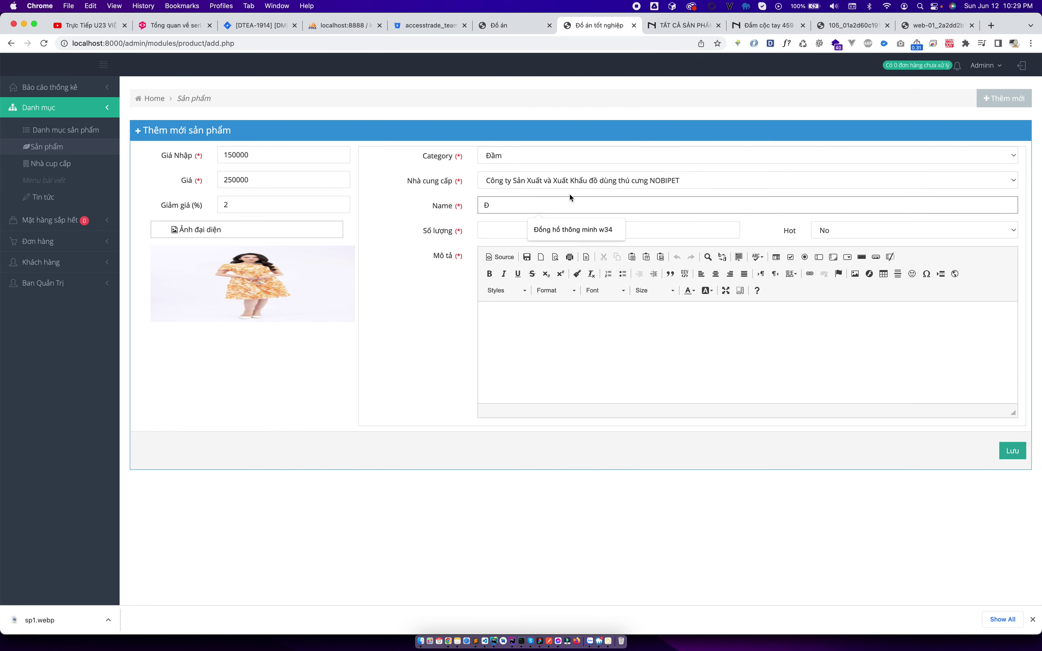
left_click(787, 29)
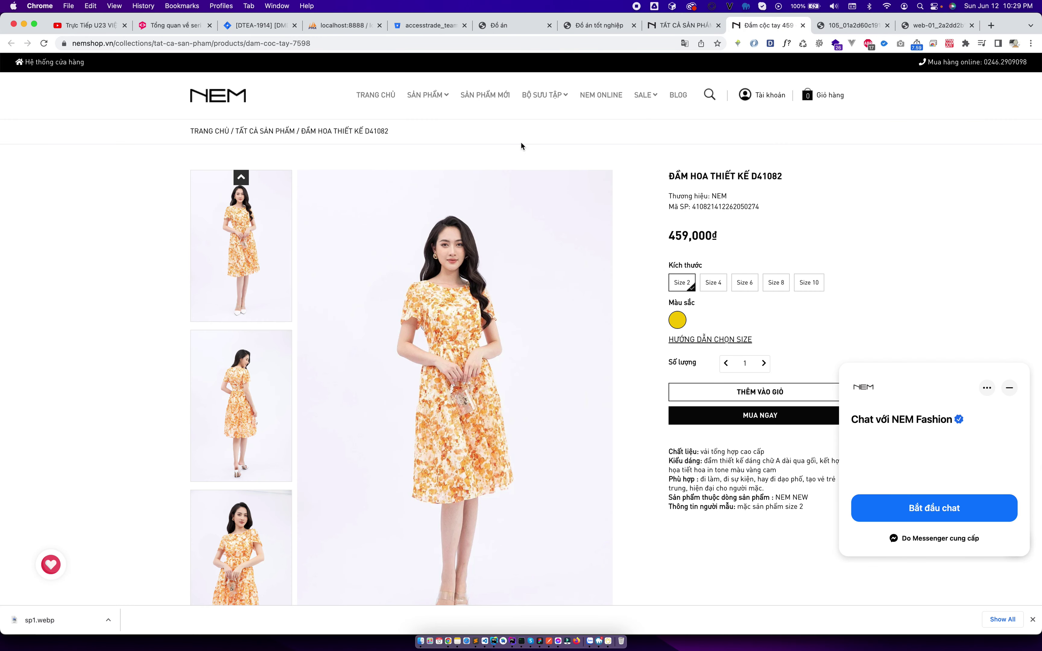
Name the product Đầm hoa thiết kế and set its quantity to 20.
left_click(685, 26)
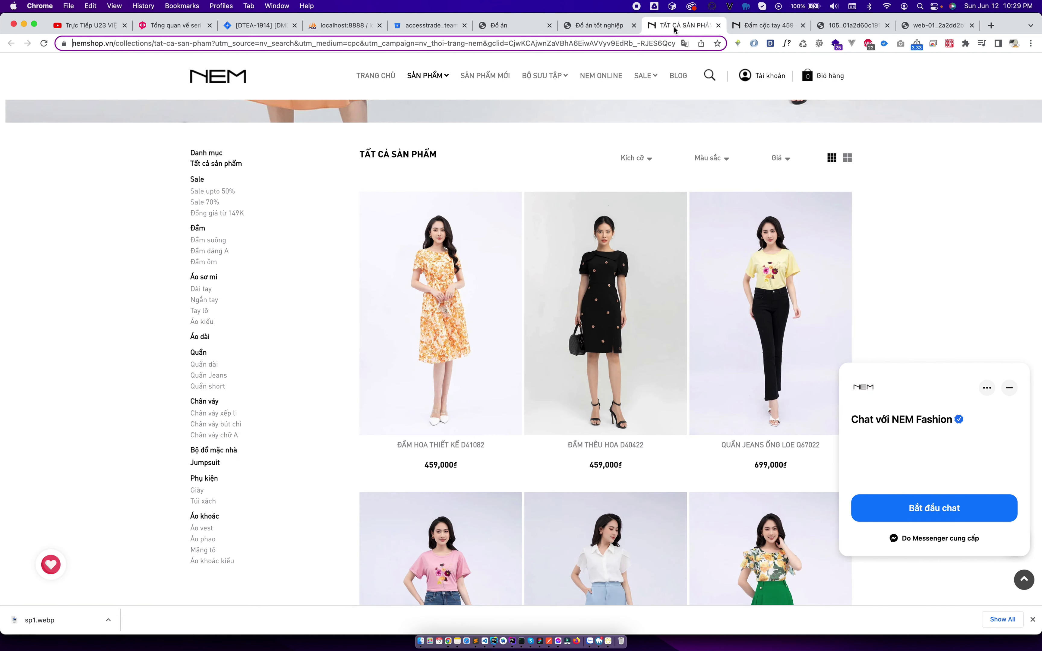
key("super+w")
left_click(630, 27)
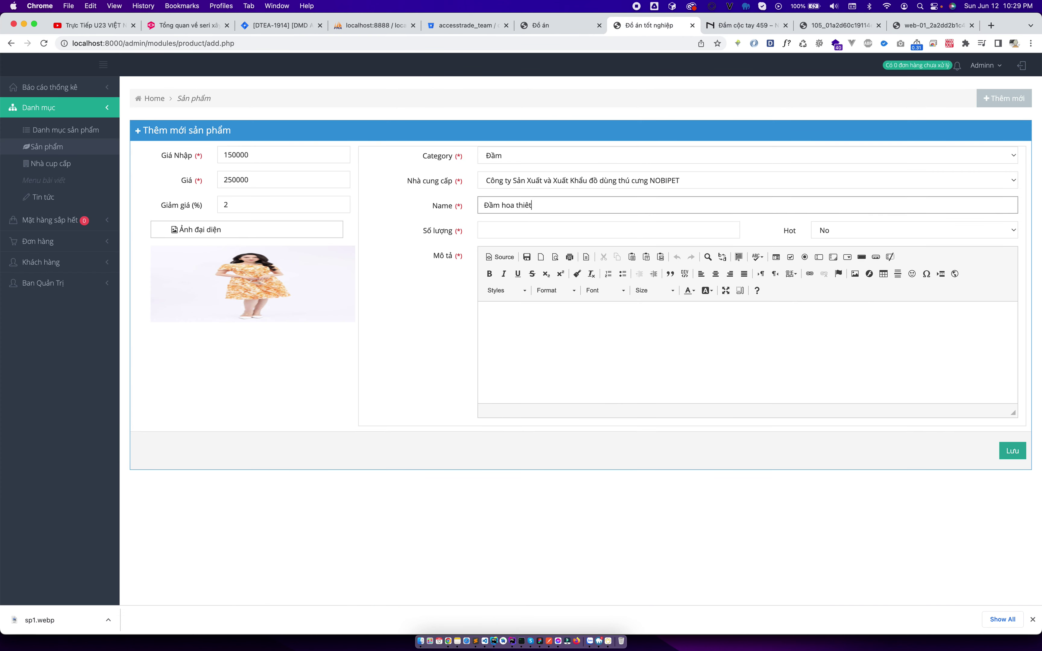
type("es")
key("Tab")
type("20")
Mark the product as Hot.
key("Tab")
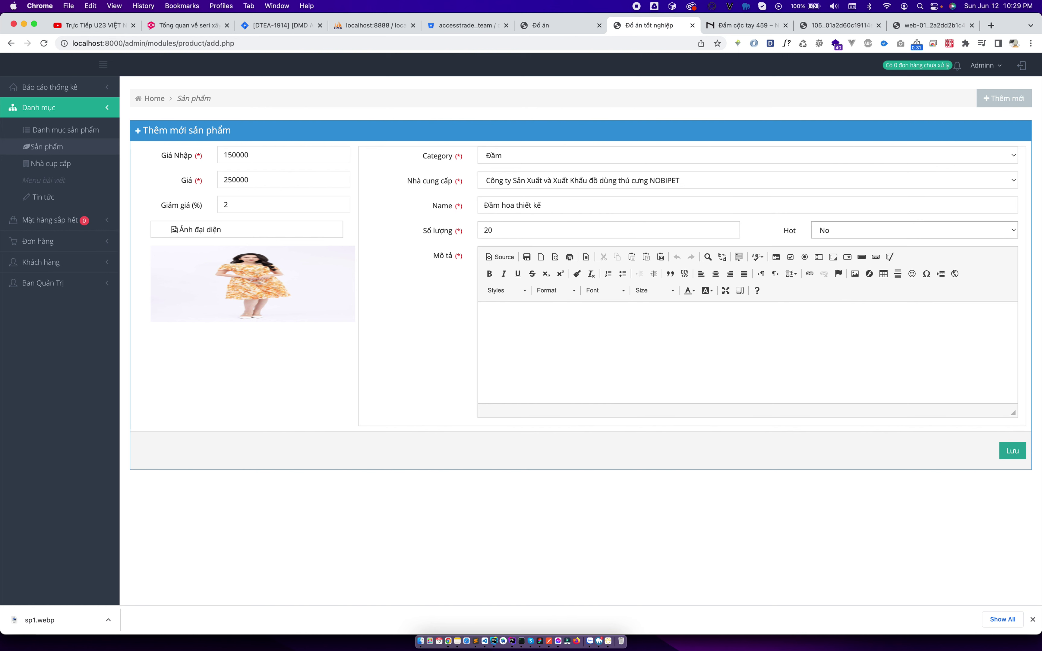
left_click(858, 234)
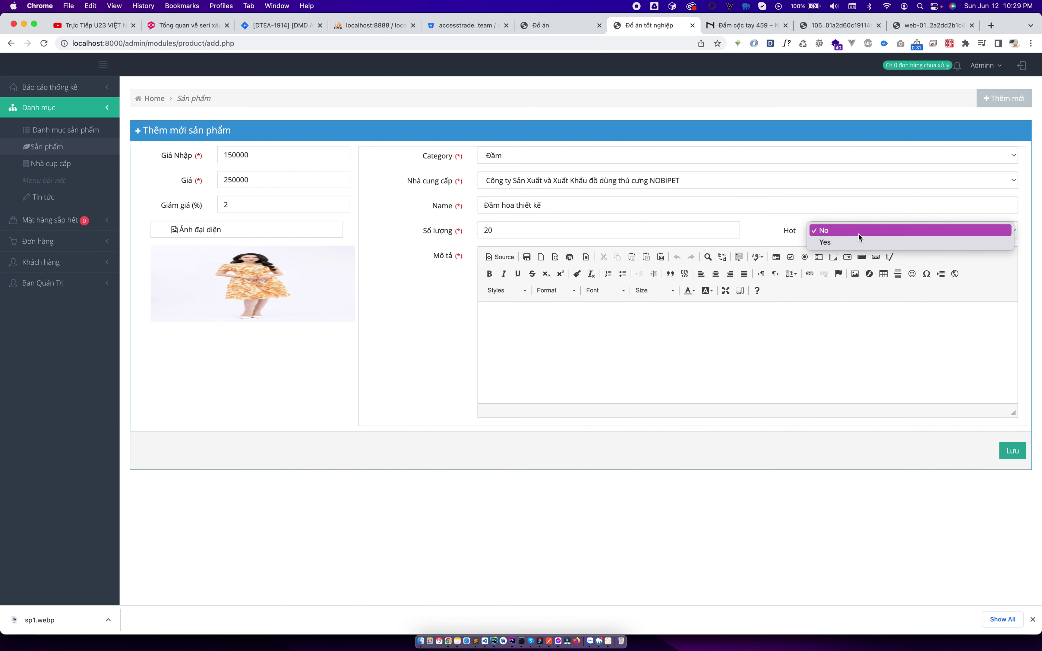
key("Return")
left_click(757, 366)
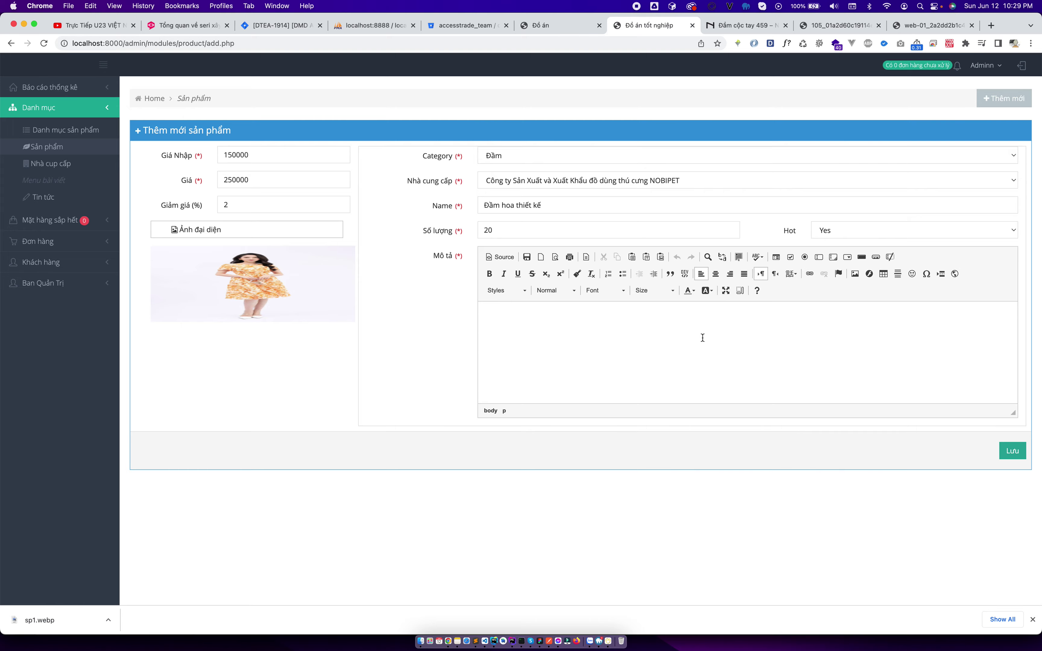
Copy the dress description from NEM's product page into the Mô tả field.
left_click(729, 26)
scroll(655, 238, "down", 10)
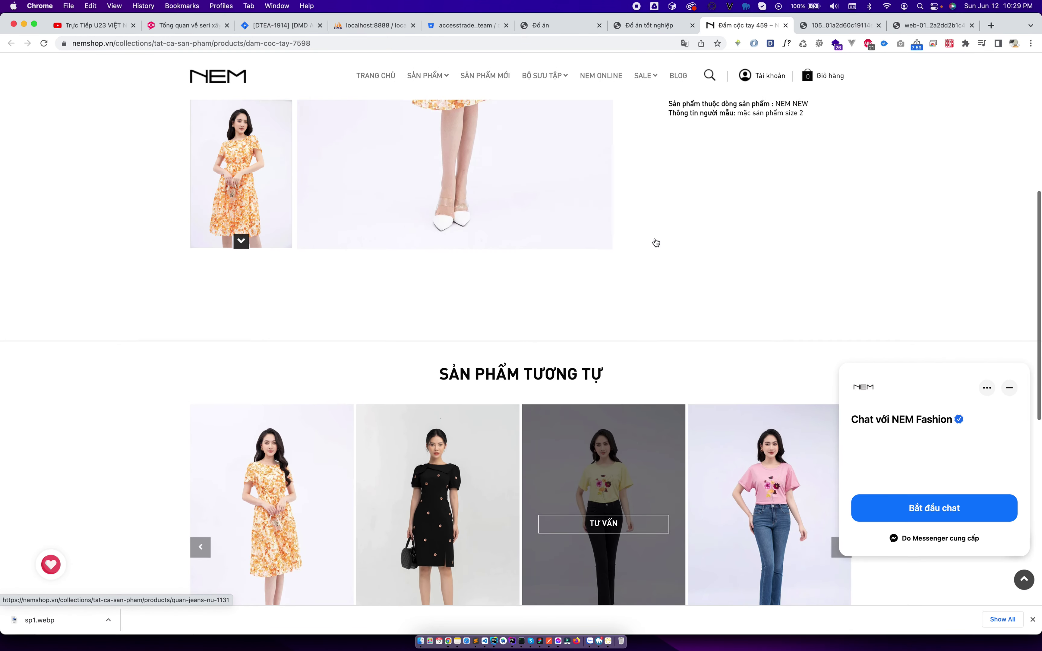
scroll(655, 242, "up", 3)
left_click_drag(670, 163, 806, 220)
key("super+c")
left_click(644, 26)
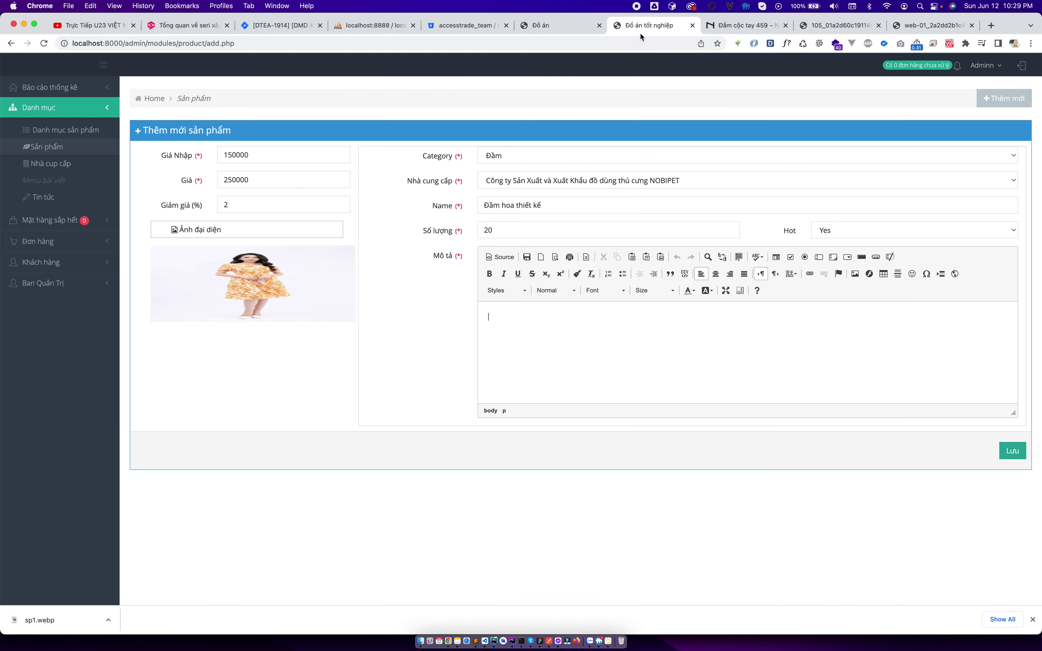
key("super+v")
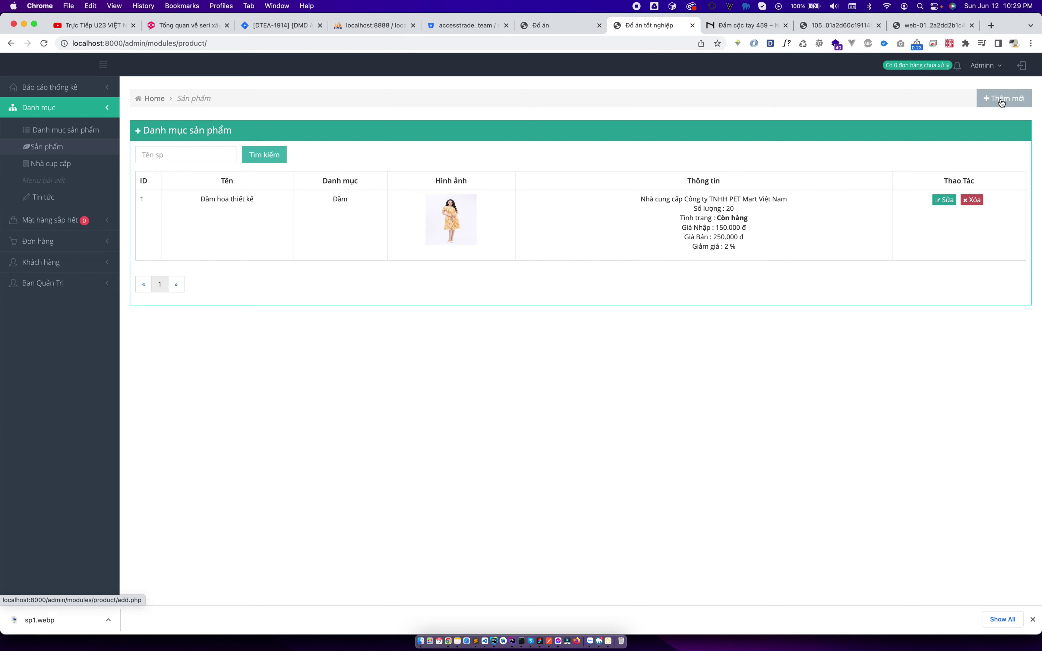
Confirm Đầm hoa thiết kế shows at 245.000 đ under Sản phẩm mới, then open Tin tức.
left_click(540, 24)
scroll(566, 421, "down", 10)
scroll(566, 421, "up", 5)
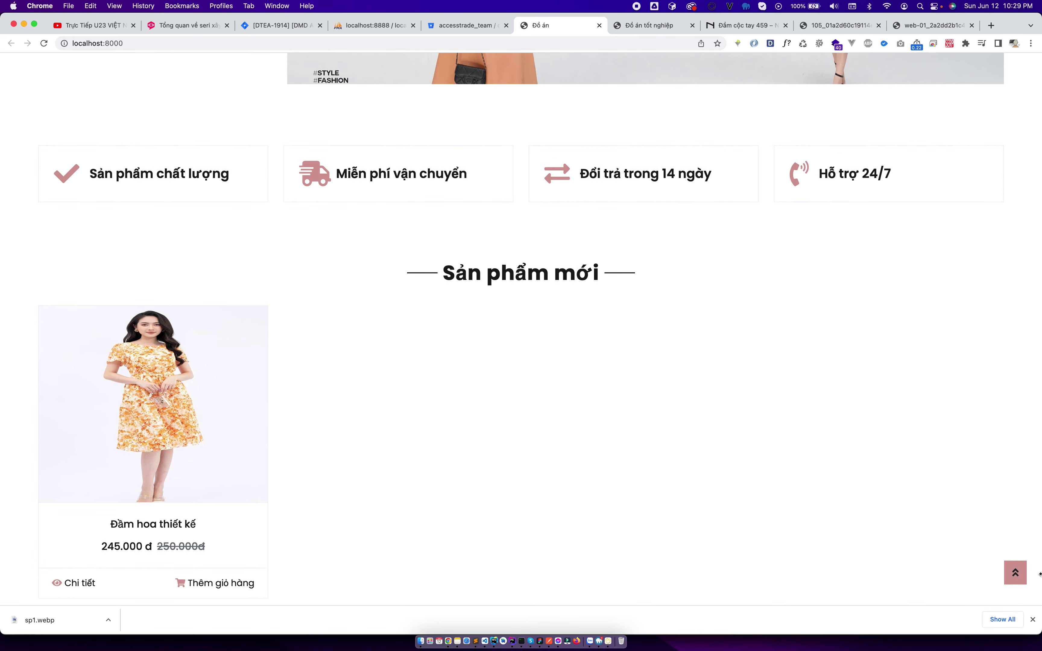
left_click(1032, 620)
scroll(437, 270, "up", 3)
scroll(436, 269, "up", 5)
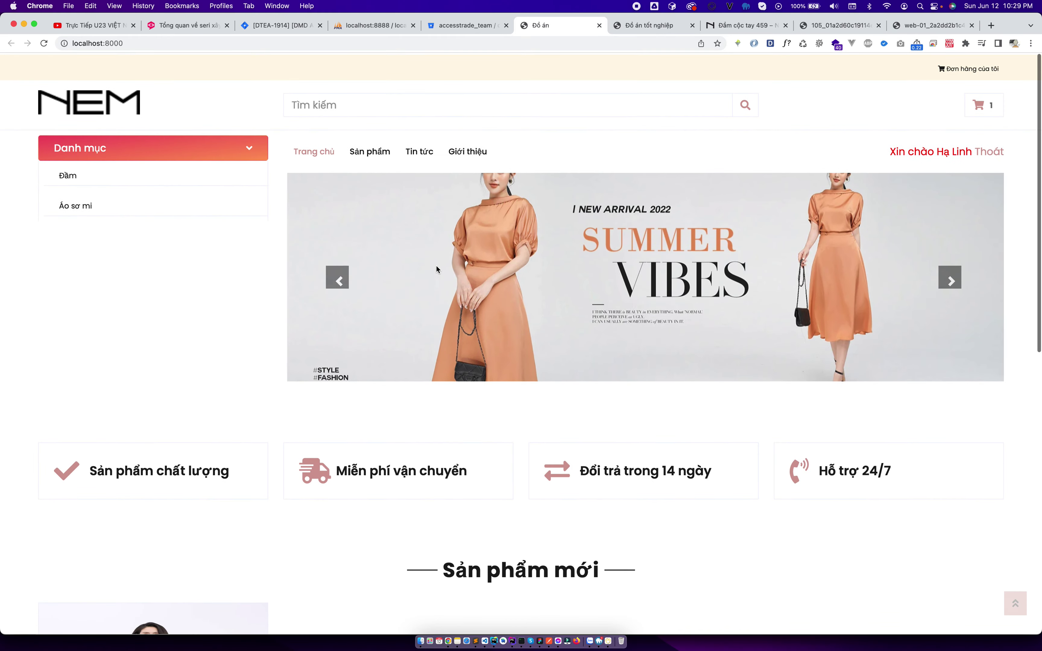
left_click(420, 150)
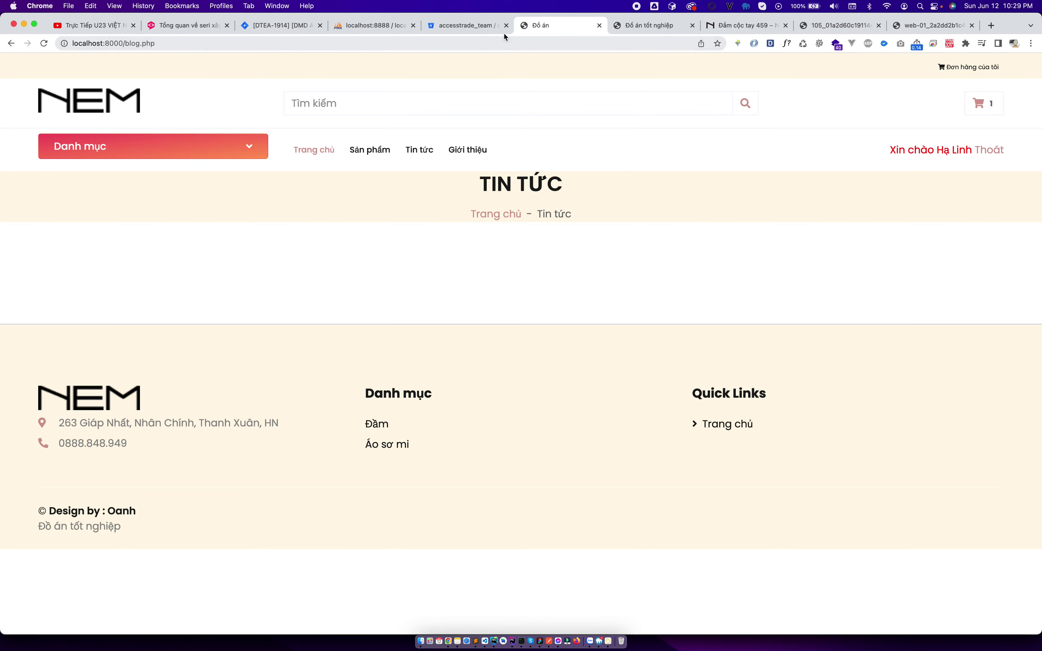
Go from Menu bài viết to the Tin tức posts list and open its Thêm mới form.
key("ctrl+Tab")
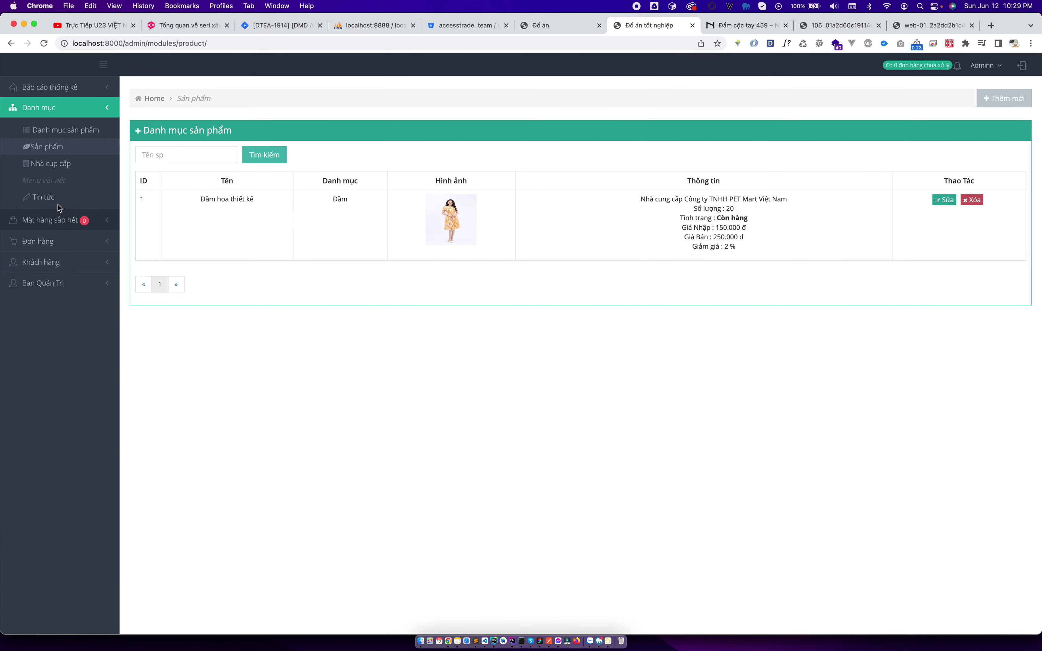
left_click(45, 180)
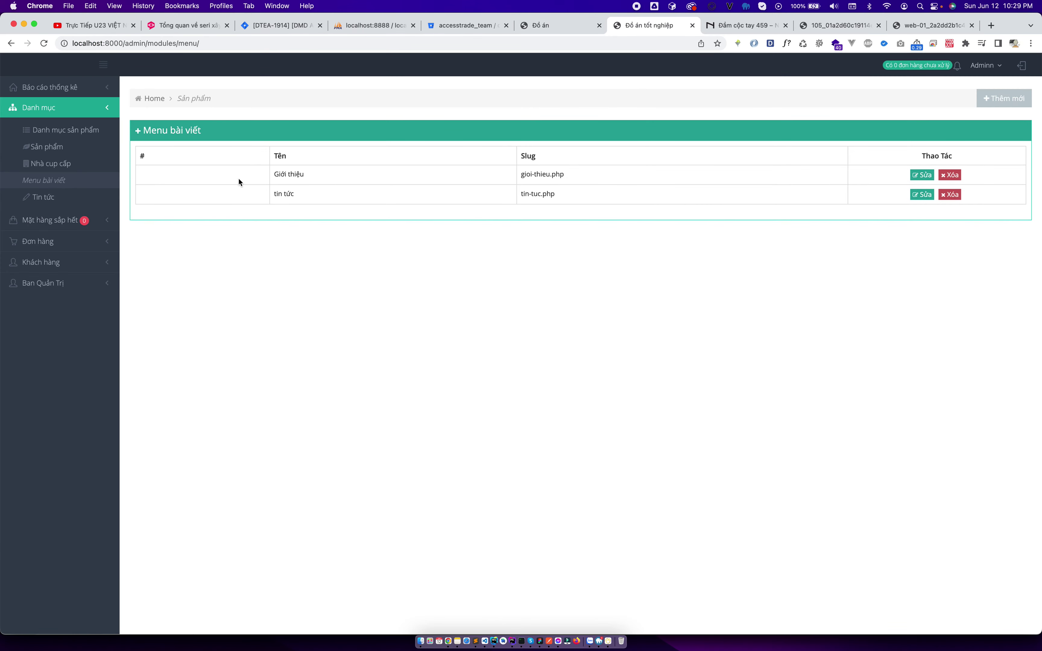
left_click_drag(491, 183, 581, 206)
left_click(50, 198)
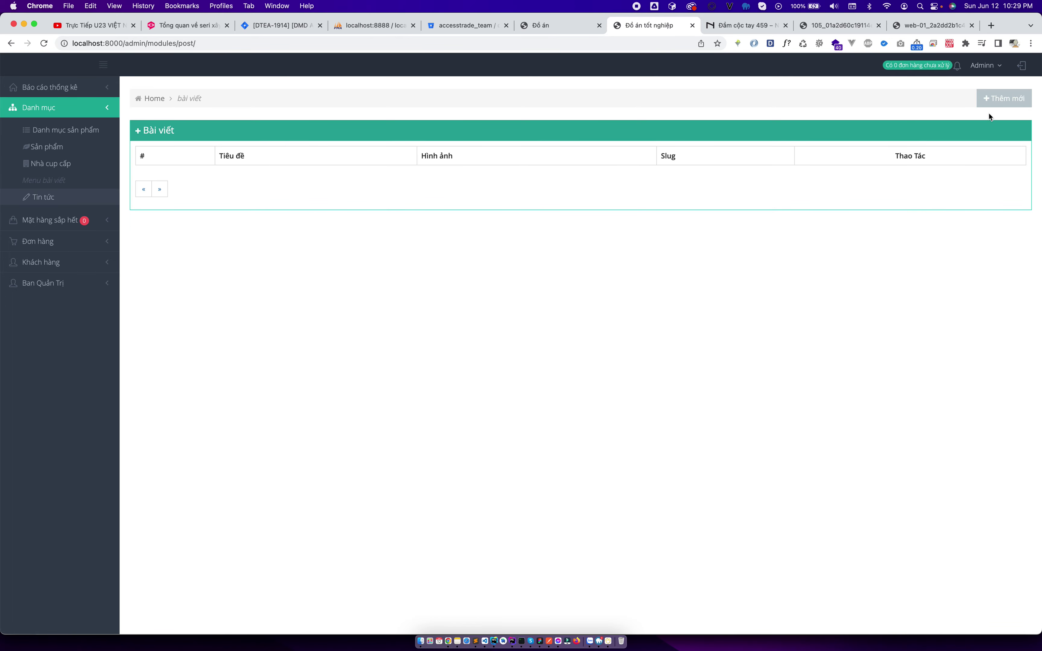
left_click(1003, 100)
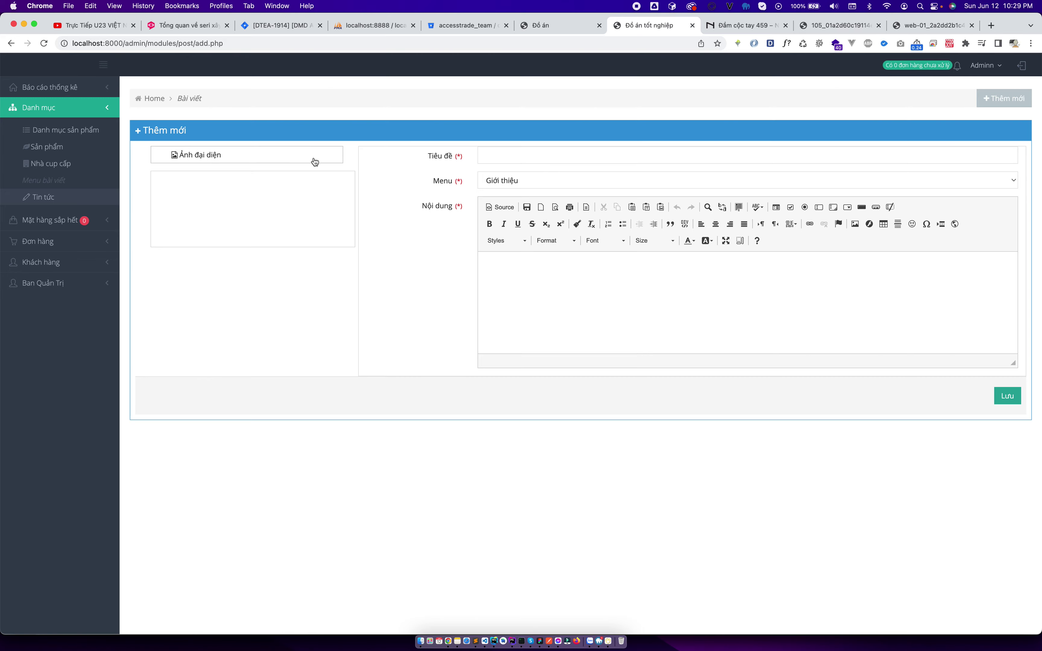
Save the Flower Garden image from nemshop.vn's news page as blog.jpeg.
left_click(748, 25)
mouse_move(573, 81)
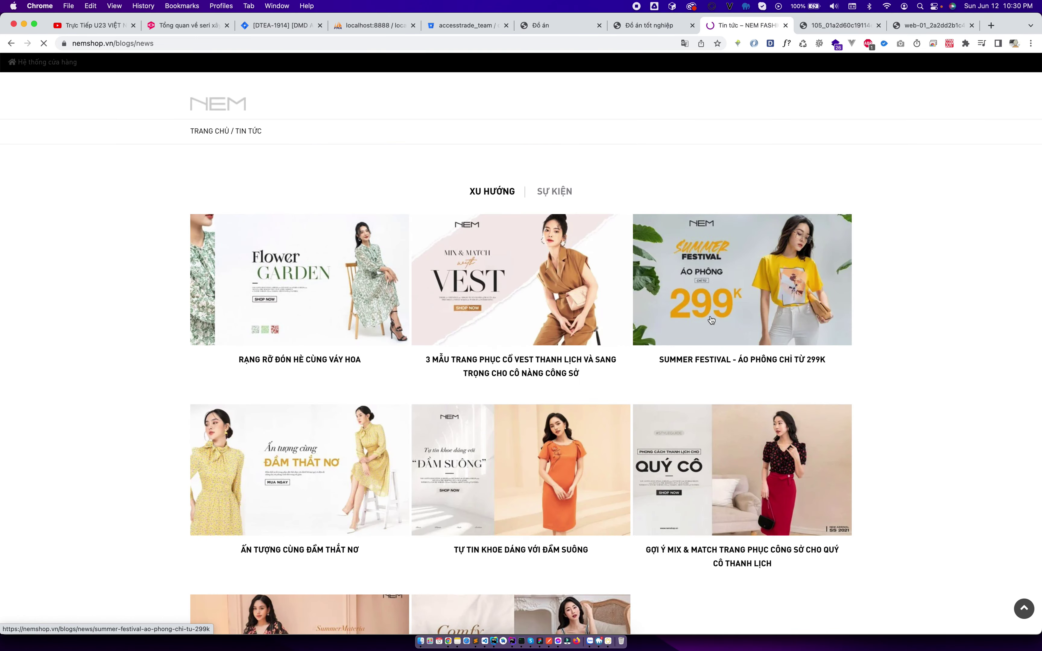
right_click(287, 269)
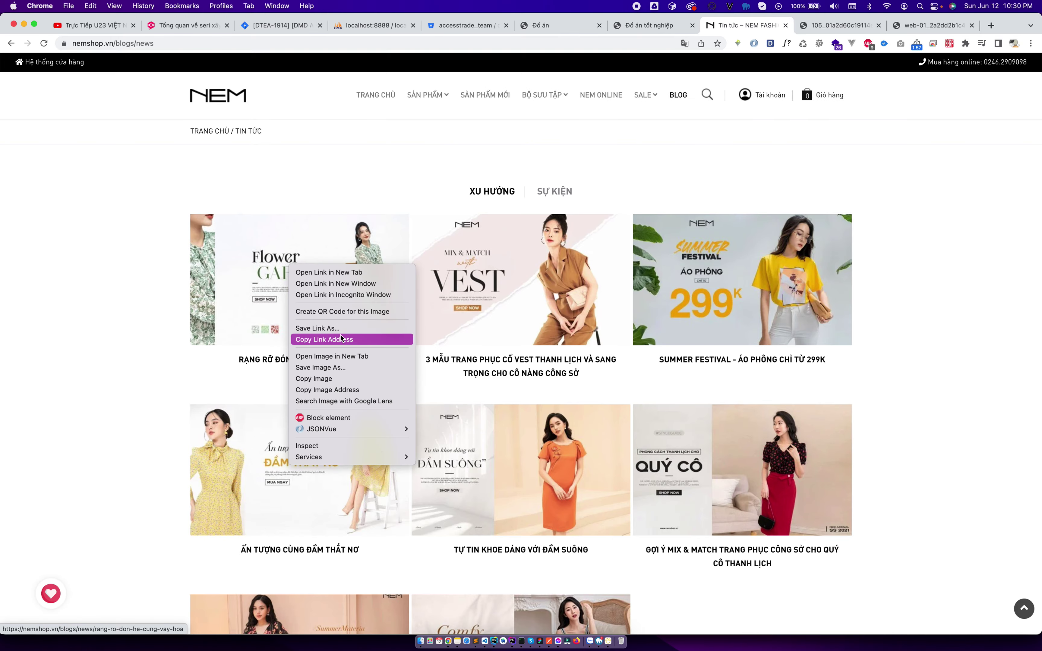
left_click(337, 367)
type("blog")
key("Return")
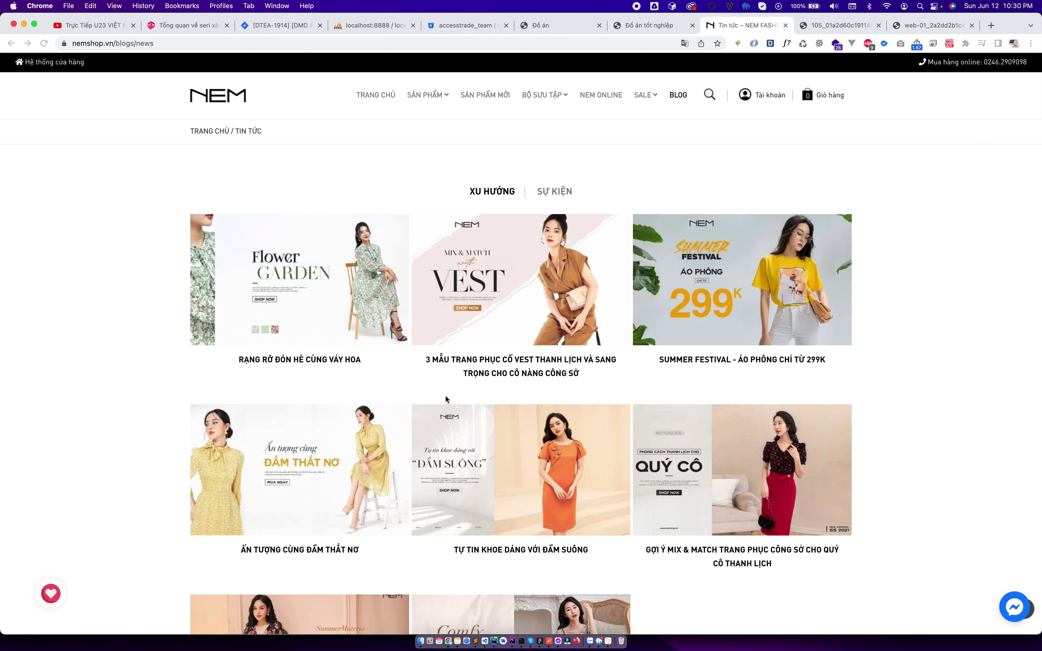
Open the Rạng rỡ đón hè cùng váy hoa article and enter the post title Rạng rỡ đón hè.
left_click(327, 359)
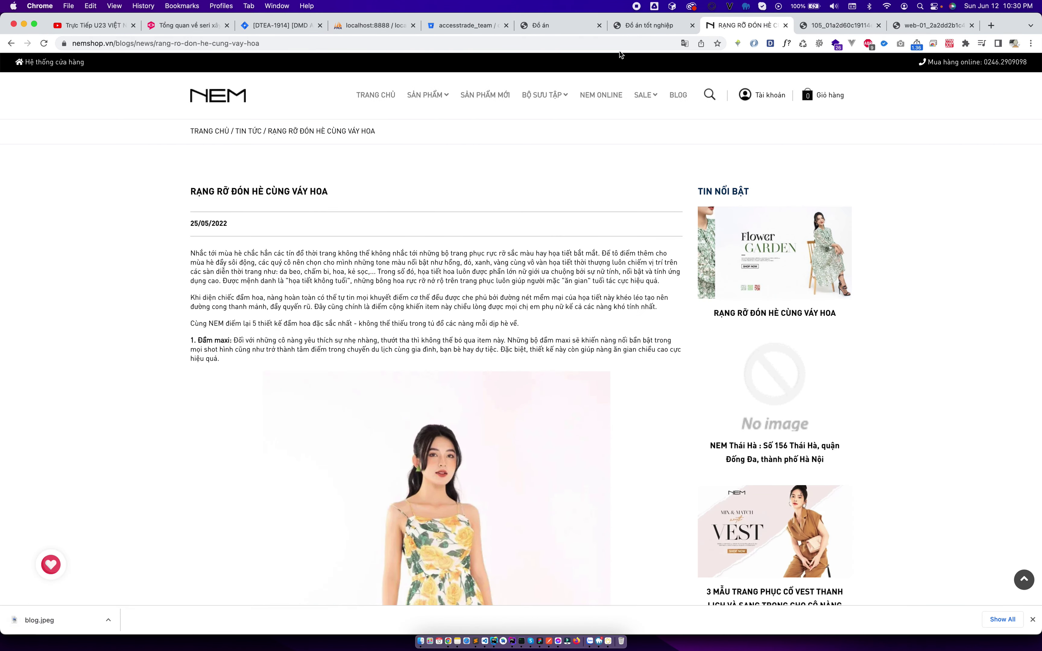
left_click(640, 28)
left_click(547, 158)
type("Rạng rỡ đón hè")
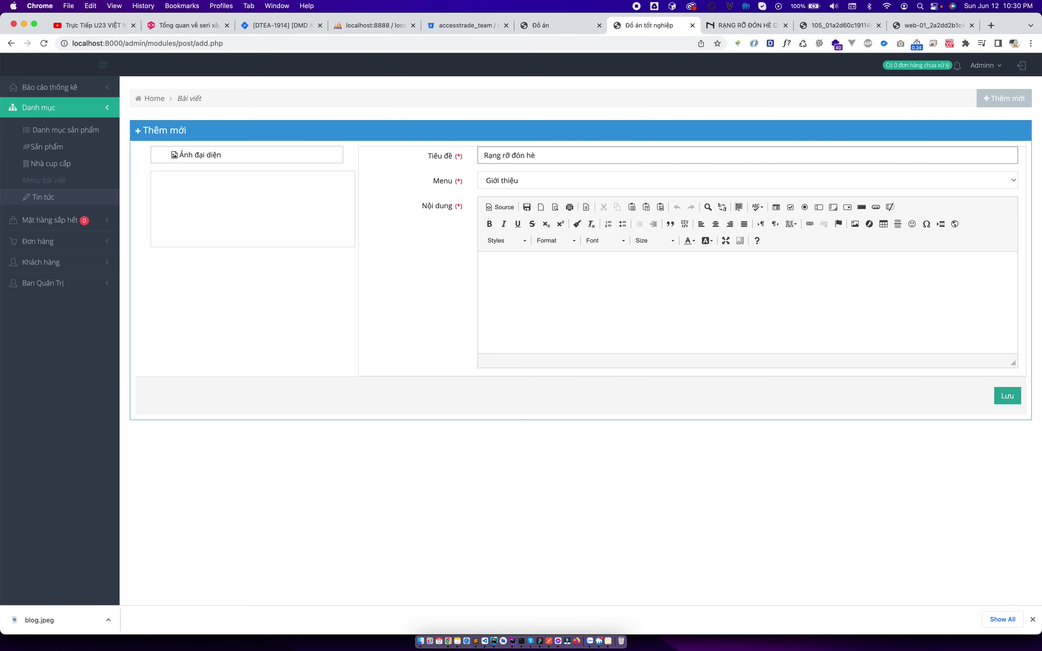
File the post under tin tức and set blog.jpeg as its featured image.
left_click(524, 179)
left_click(532, 192)
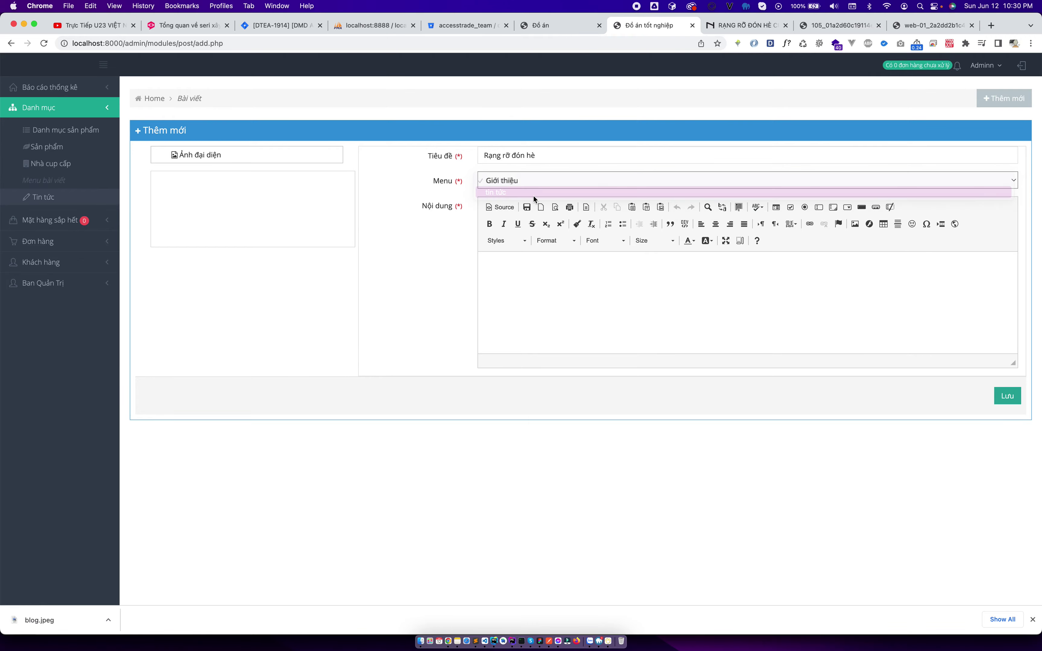
left_click(562, 306)
left_click(268, 160)
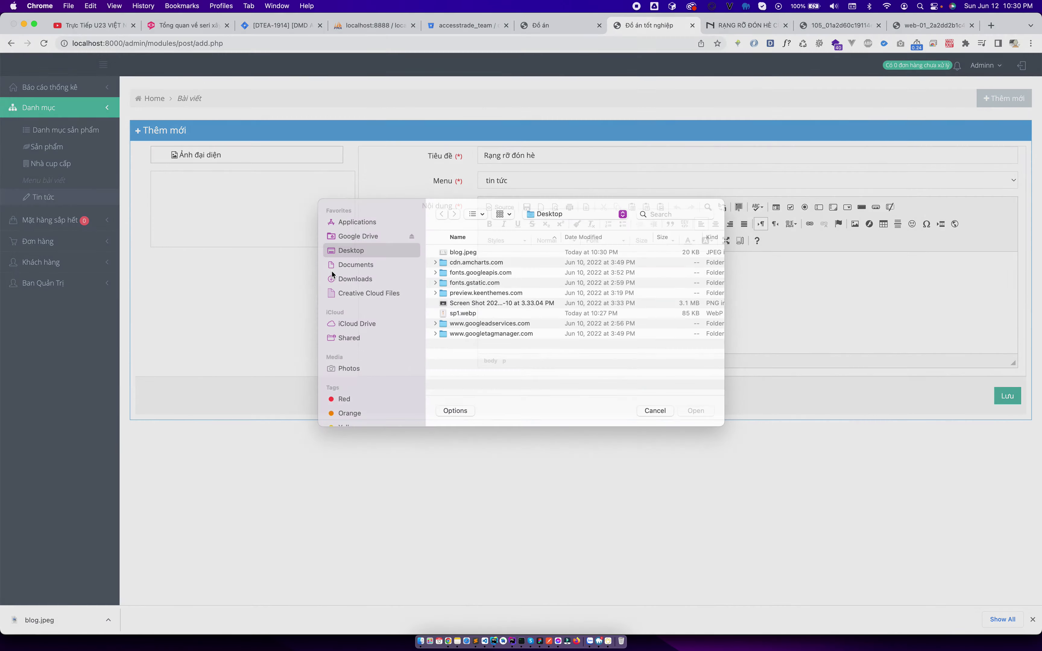
double_click(469, 265)
Paste the article's first four paragraphs into Nội dung and save the post.
left_click(718, 26)
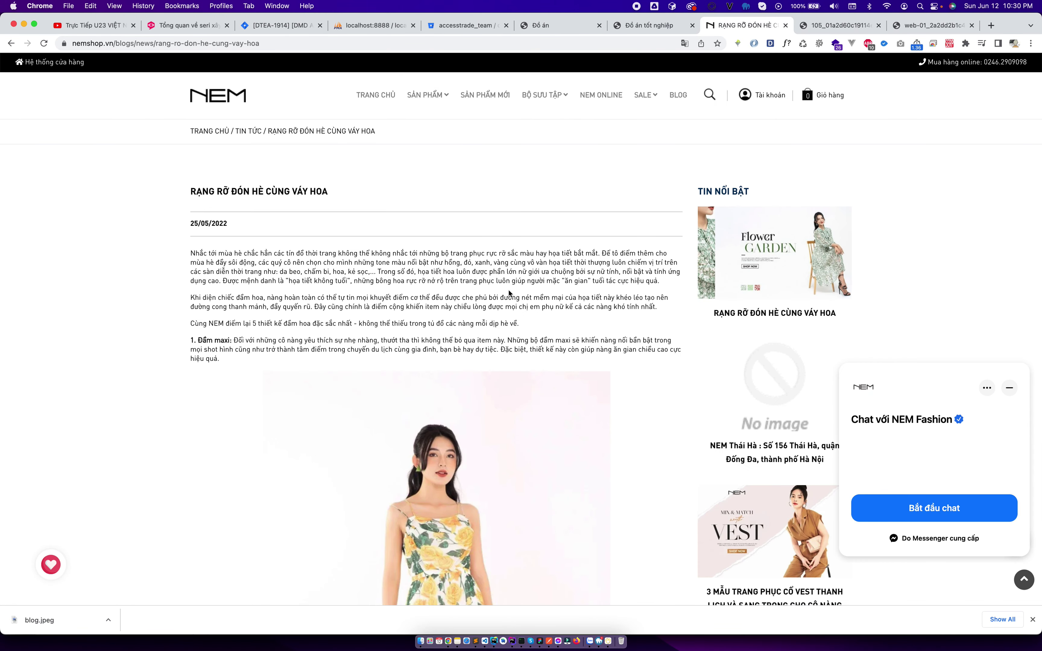
left_click_drag(191, 253, 230, 359)
key("super+c")
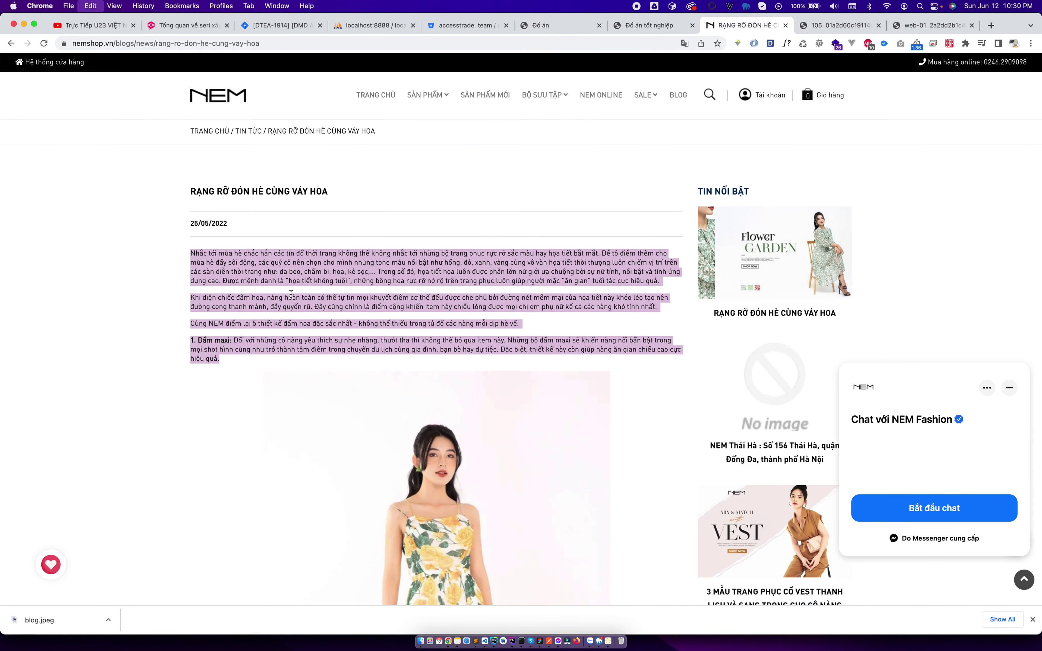
left_click(620, 27)
left_click(587, 310)
key("super+v")
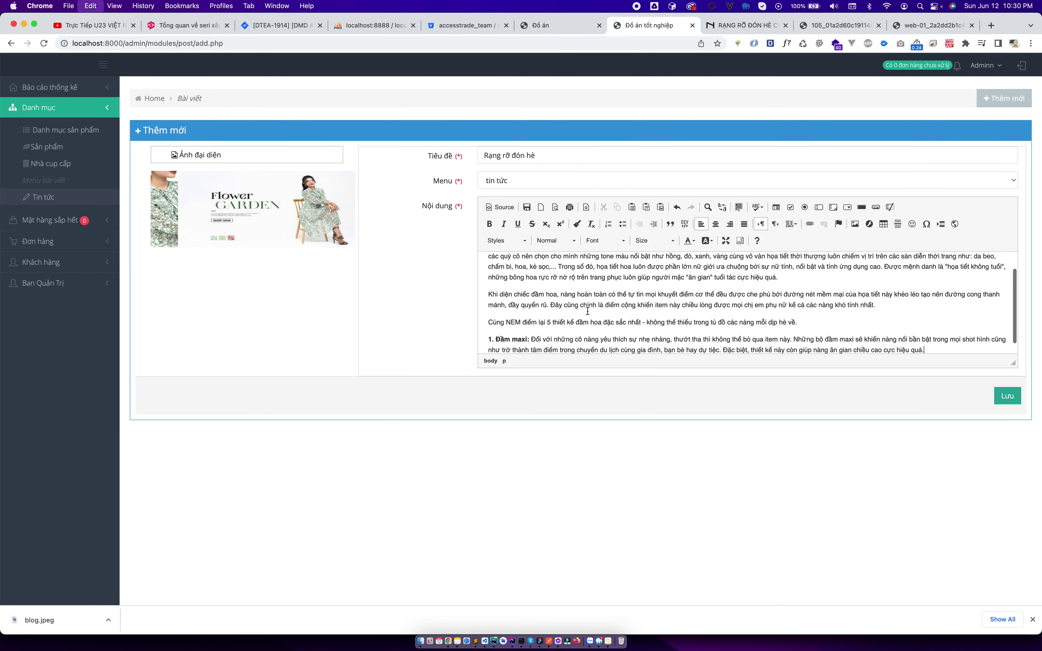
left_click(1016, 399)
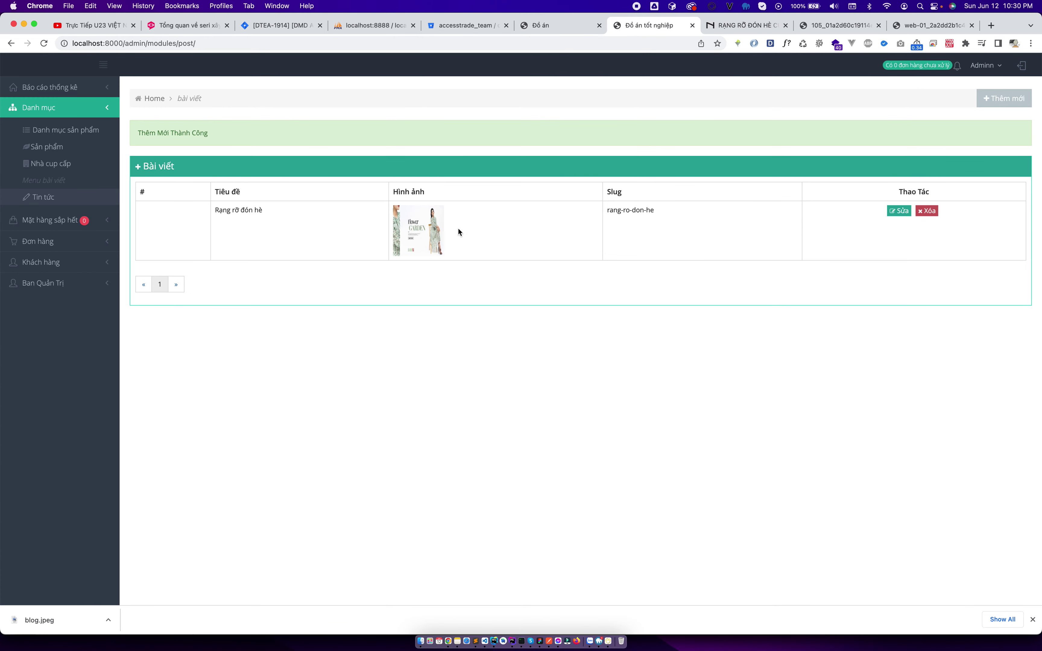
Reload the storefront news page and view the new Rạng rỡ đón hè post.
left_click(537, 27)
key("super+r")
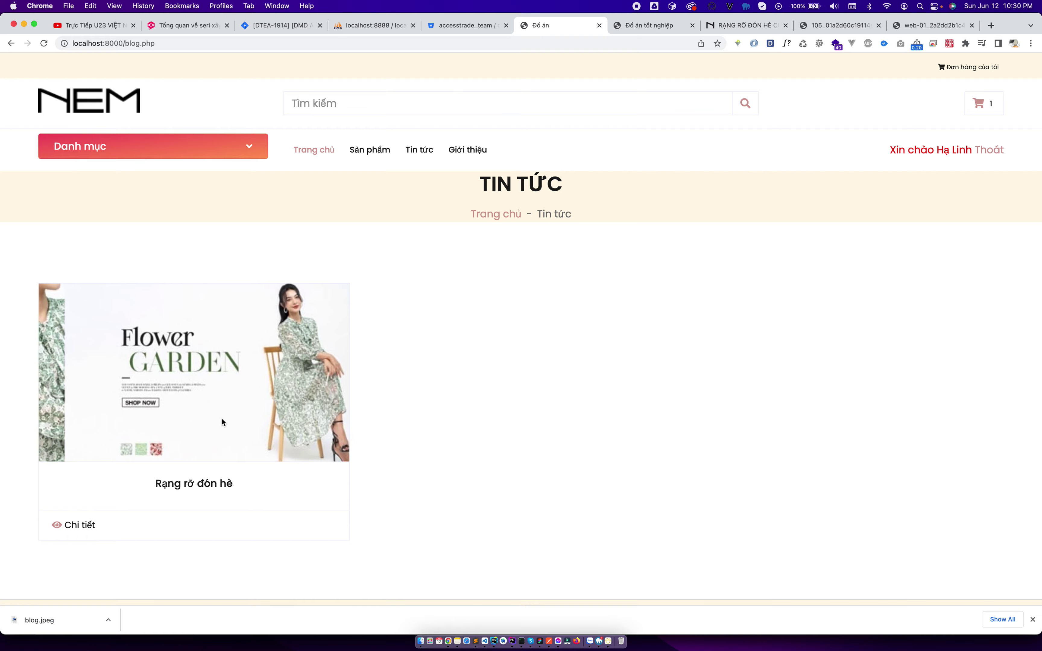
left_click(78, 524)
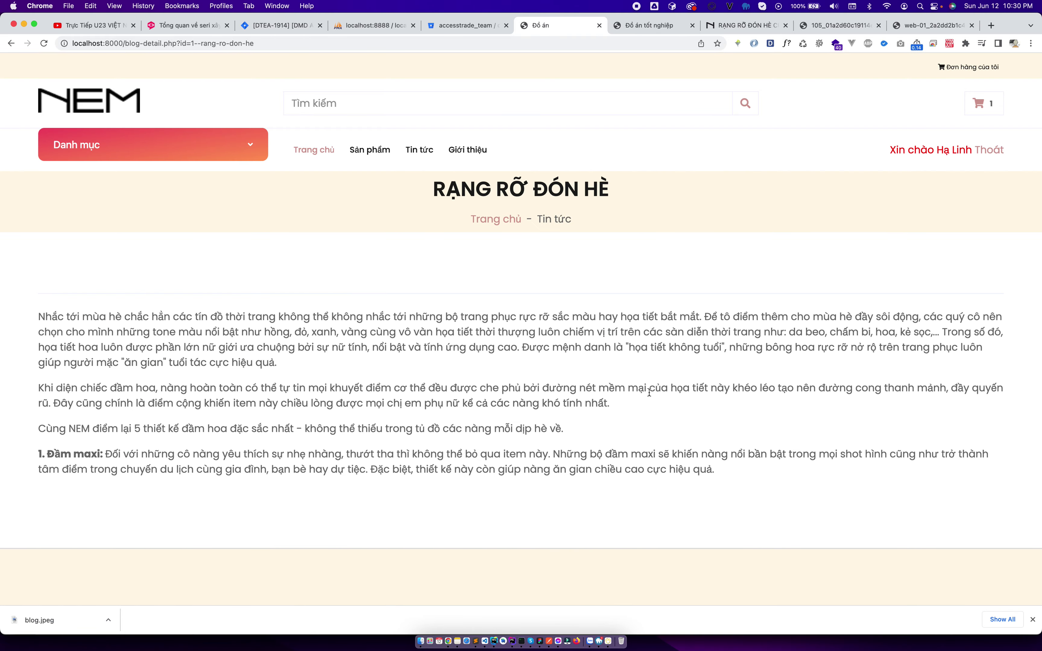
scroll(649, 395, "down", 5)
scroll(685, 246, "up", 5)
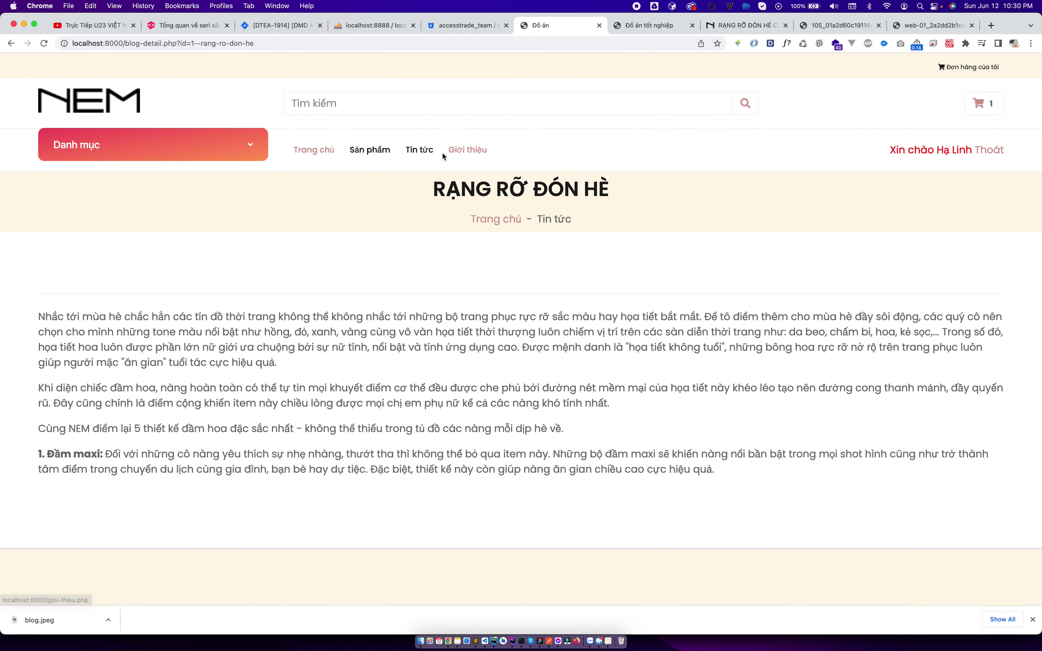
left_click(420, 150)
Browse the Sản phẩm page listing the Đầm hoa thiết kế dress at 245.000 đ.
left_click(380, 156)
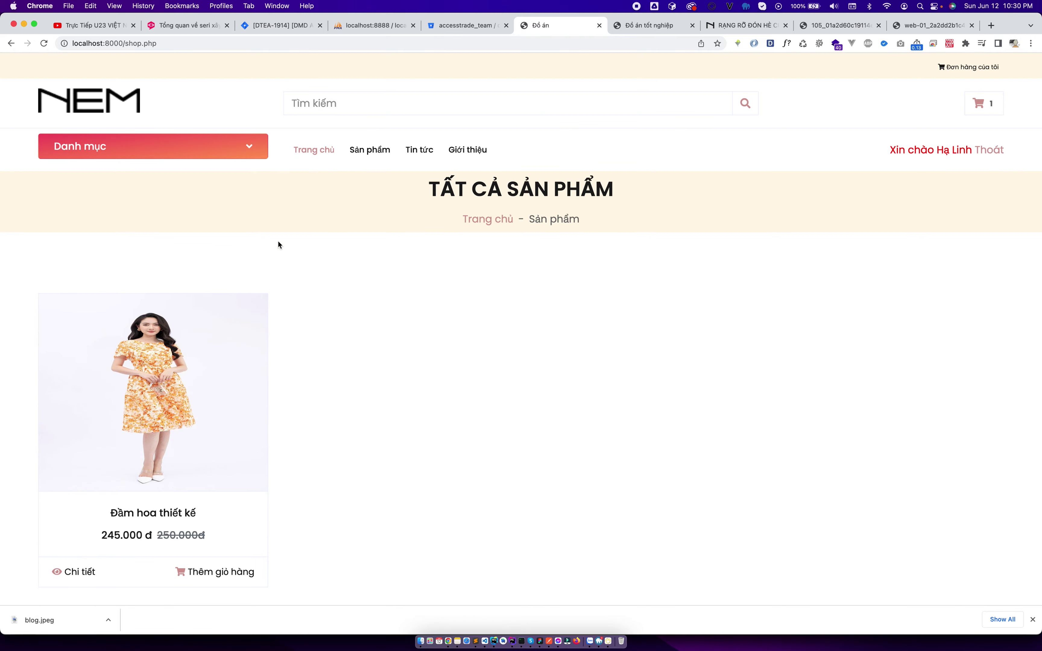
scroll(258, 302, "down", 3)
scroll(193, 376, "up", 4)
scroll(197, 397, "down", 5)
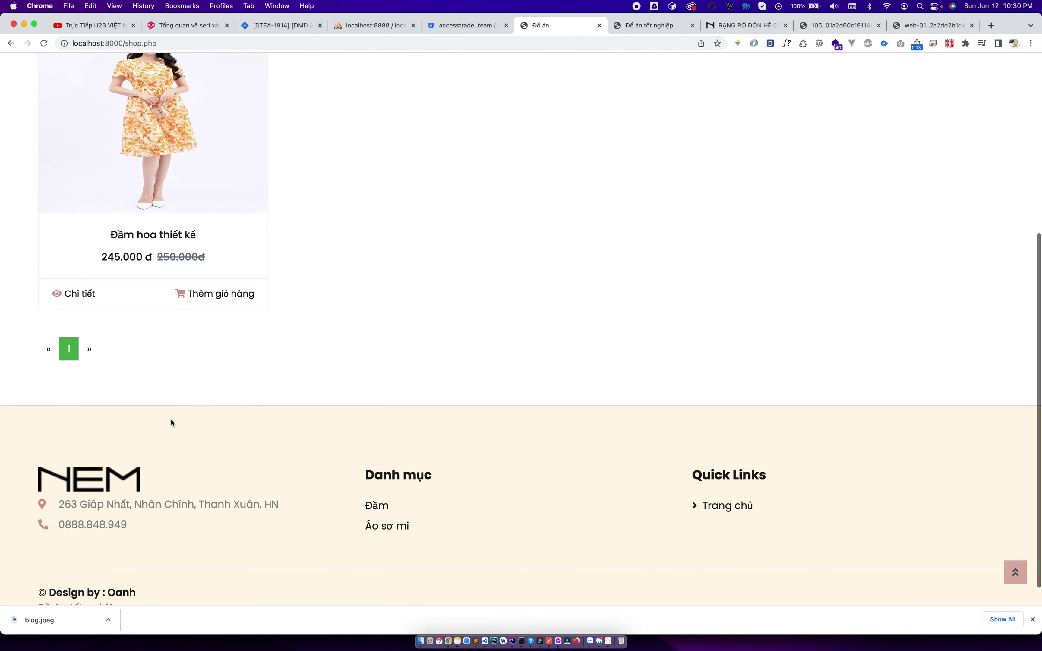
Open shop.php in PhpStorm and read through its product query, paged at 12 rows.
key("ctrl+Left")
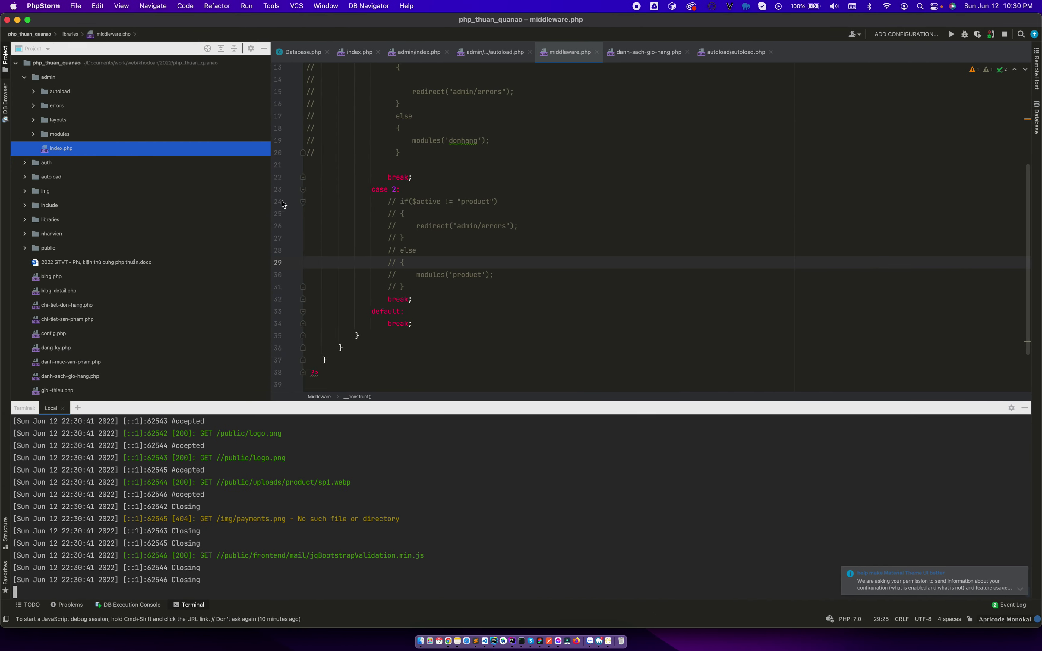
scroll(76, 325, "down", 5)
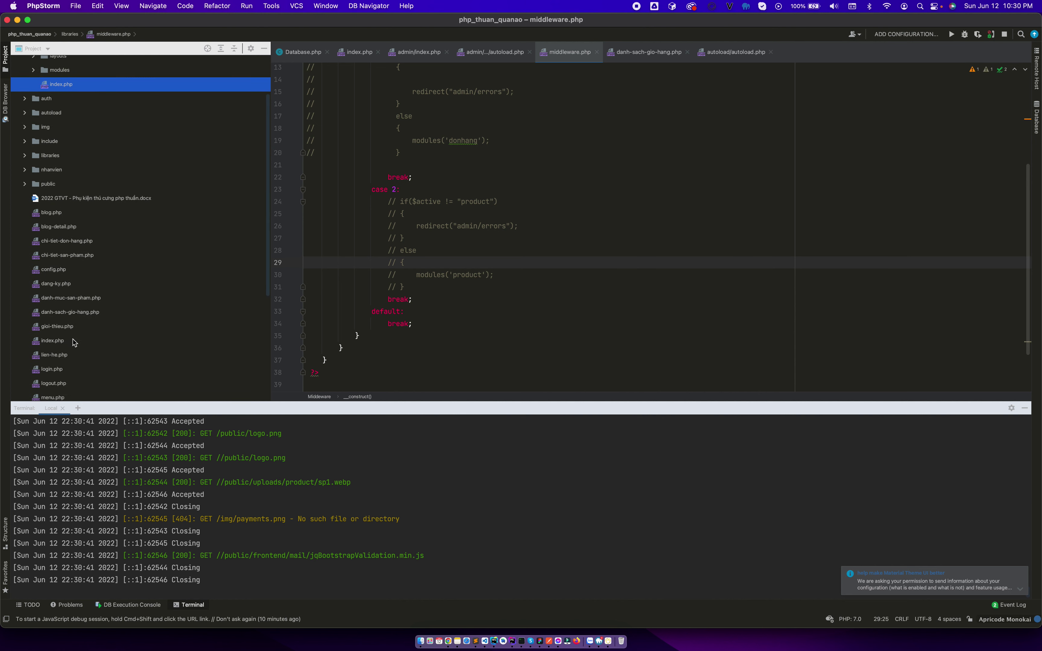
scroll(73, 349, "down", 3)
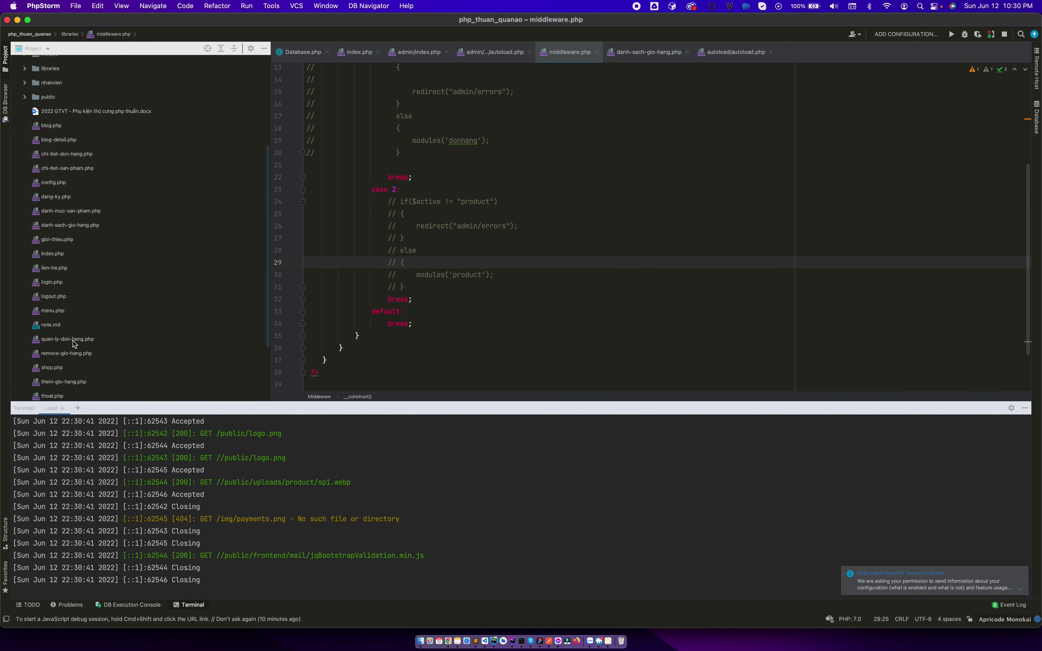
double_click(51, 362)
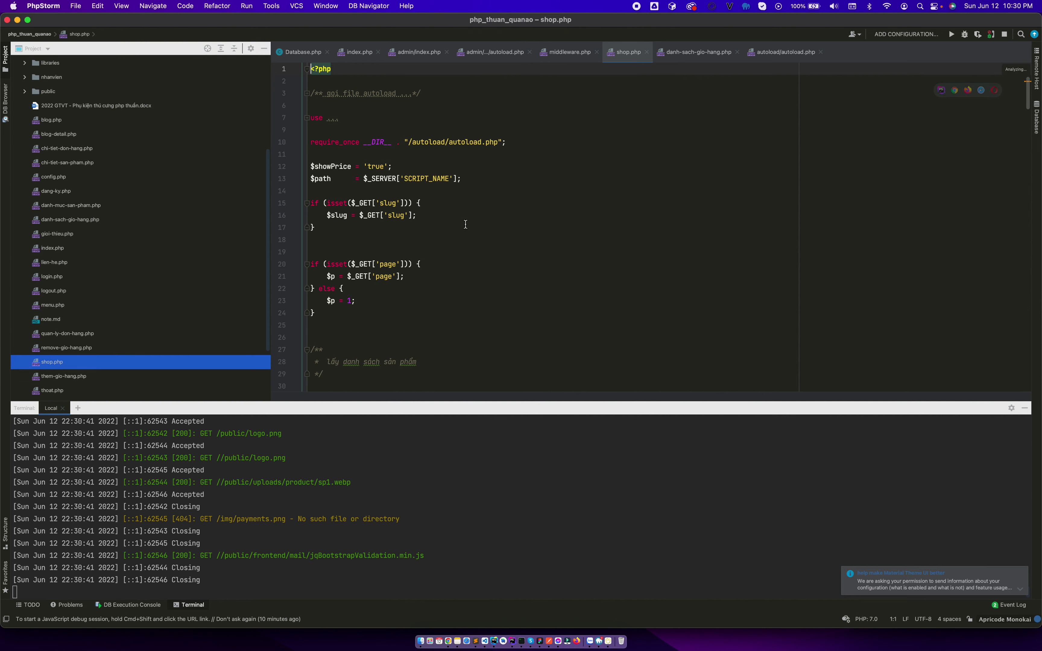
scroll(465, 225, "down", 5)
scroll(466, 225, "down", 3)
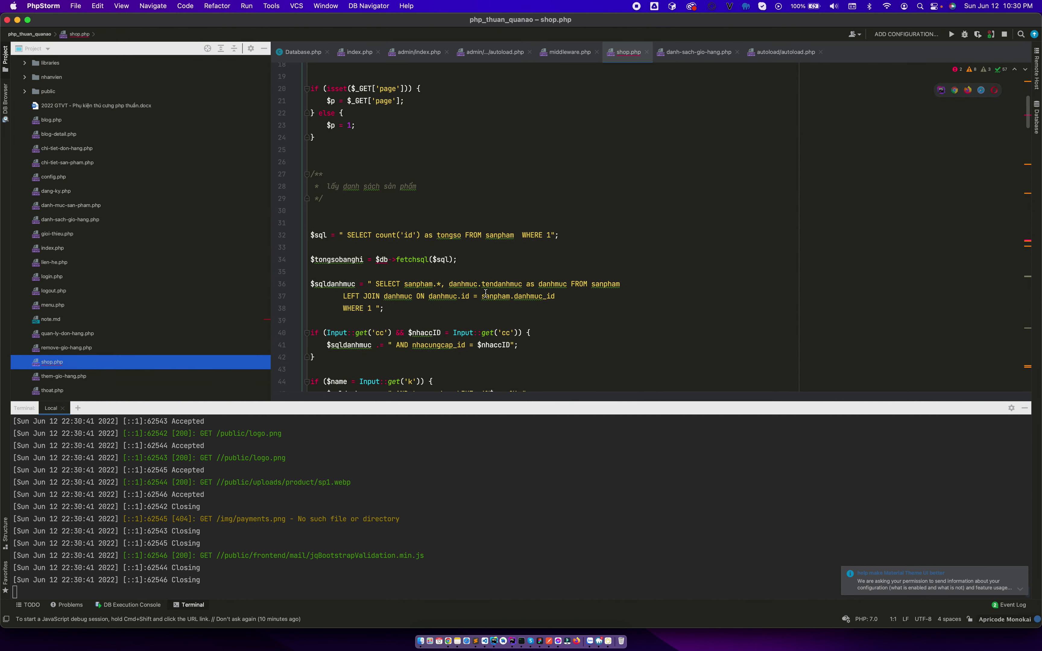
scroll(447, 329, "down", 10)
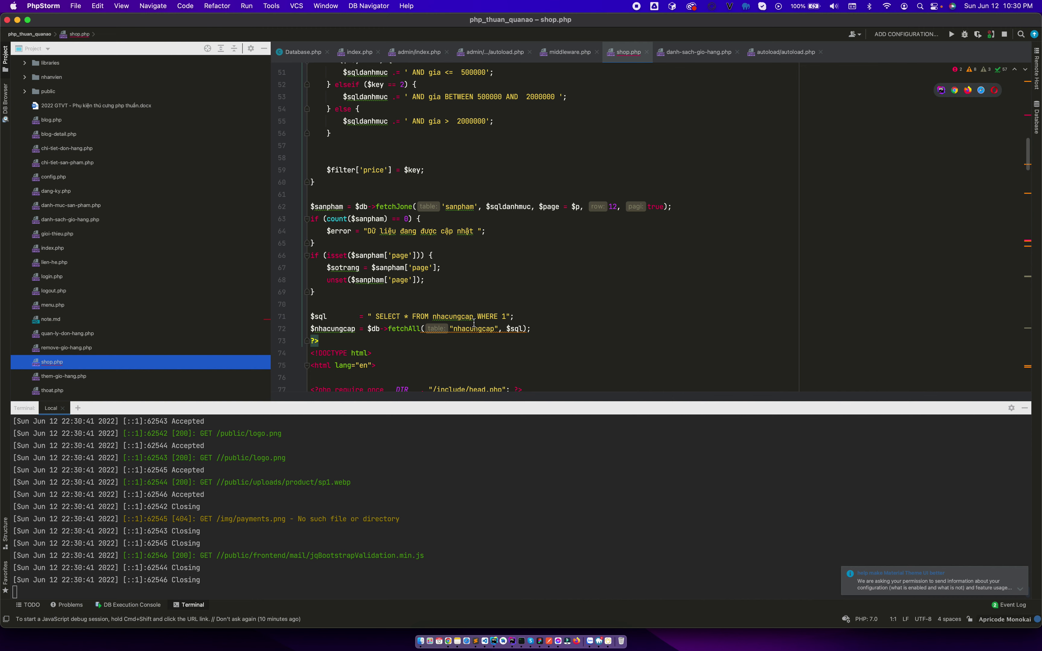
Compare the storefront's all-products page, listing one dress, with the shop.php code.
key("ctrl+Right")
scroll(578, 237, "up", 10)
key("ctrl+Left")
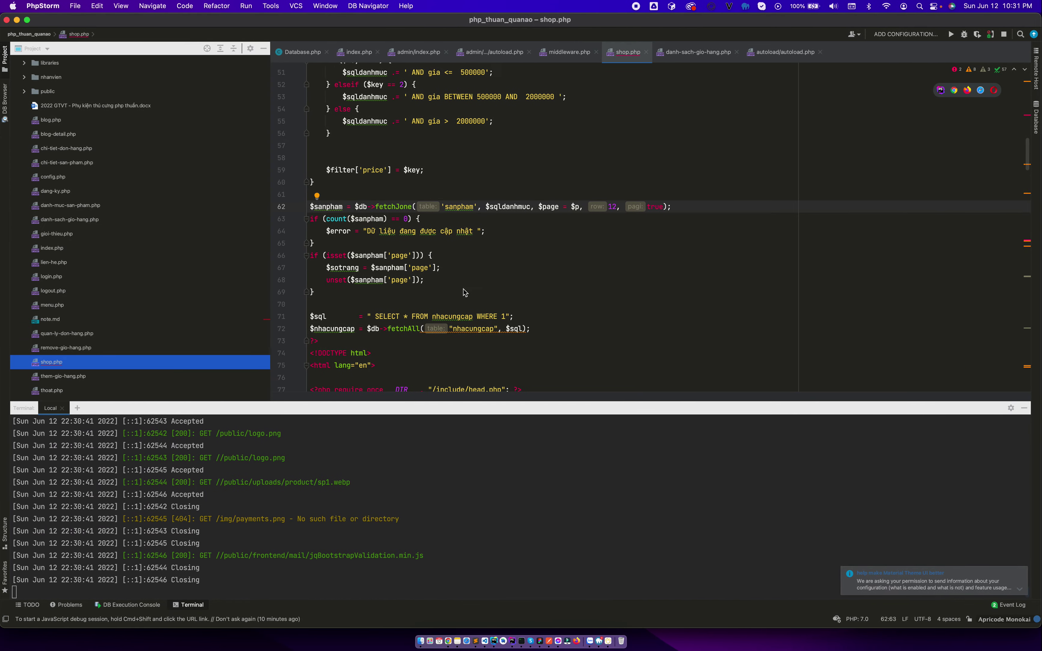
key("ctrl+Right")
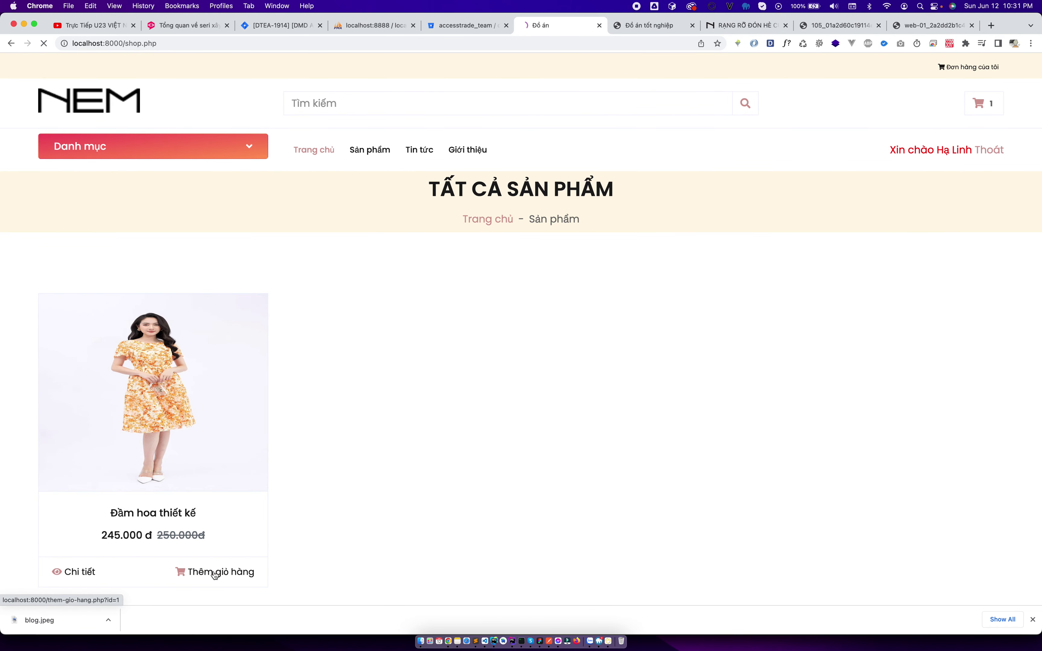
Log the customer out and submit the autofilled Đăng nhập form.
left_click(988, 150)
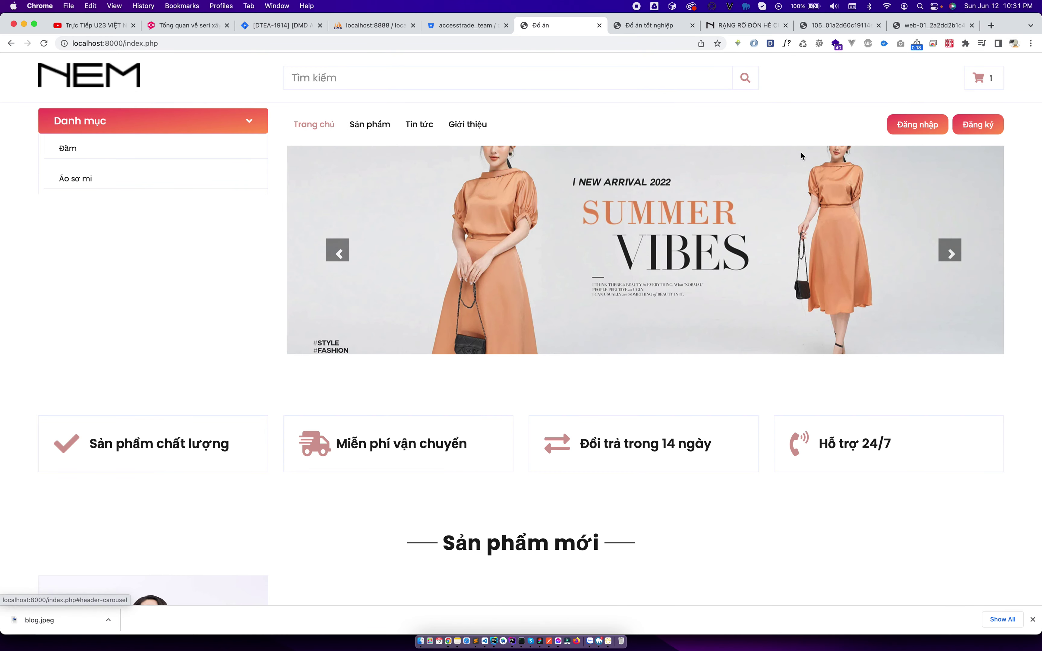
left_click(997, 124)
left_click(917, 124)
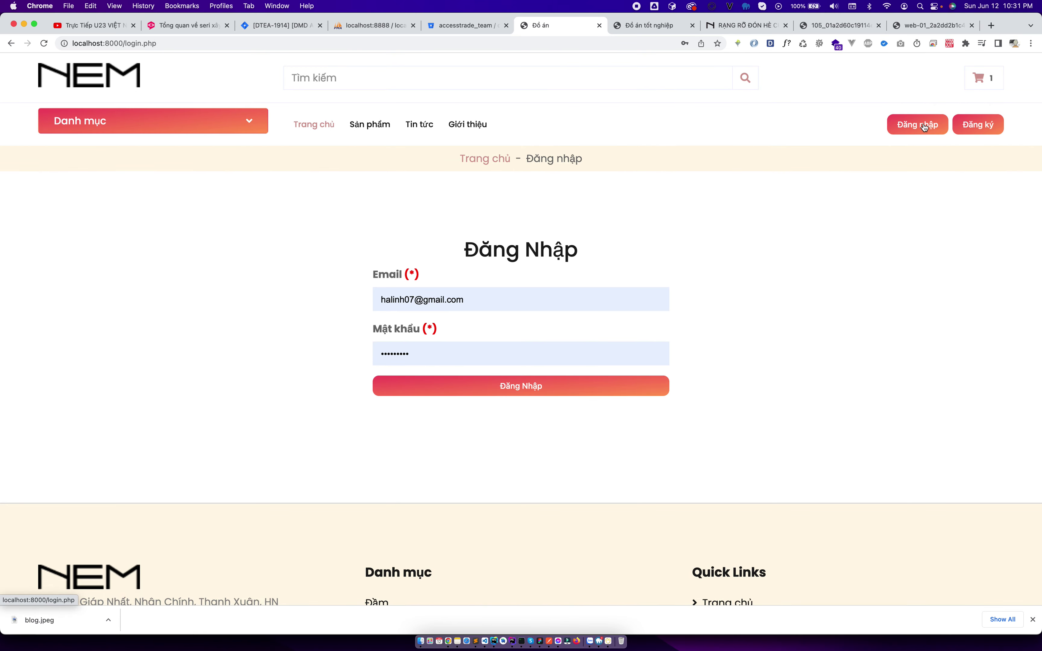
left_click(545, 391)
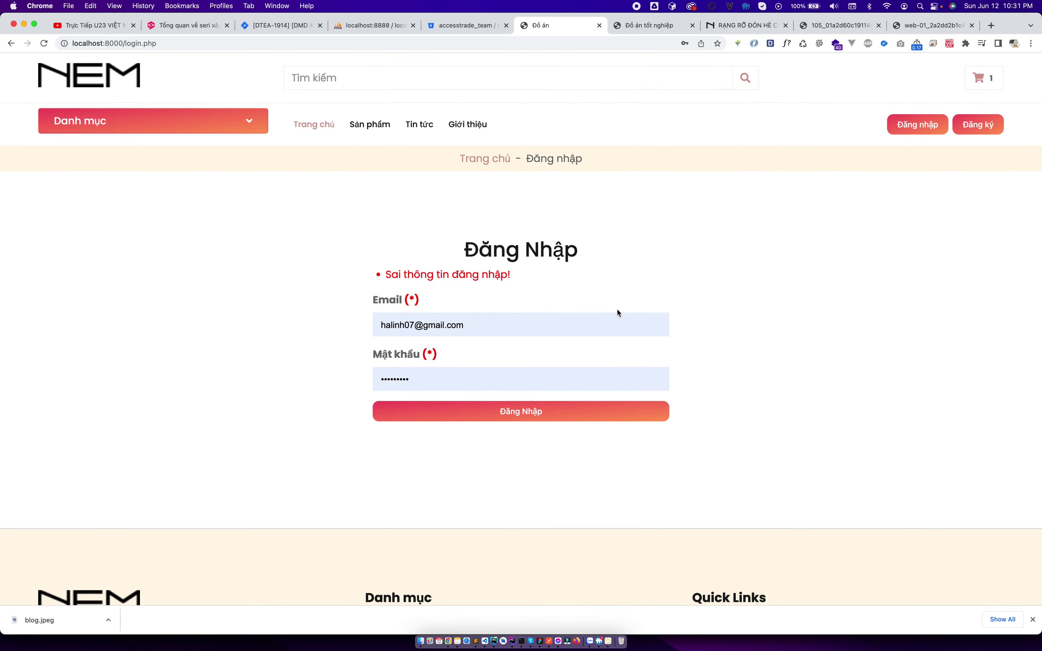
Retry signing in with saved login accounts, each rejected with 'Sai thông tin đăng nhập!'.
left_click(580, 327)
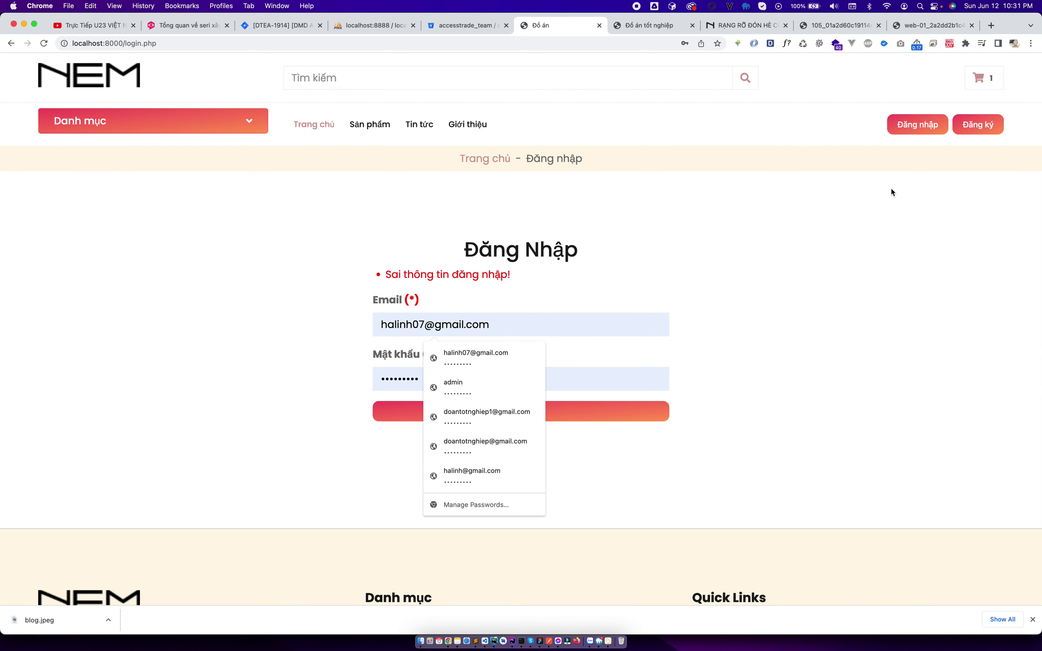
key("BackSpace")
key("BackSpace")
left_click(465, 349)
left_click(504, 413)
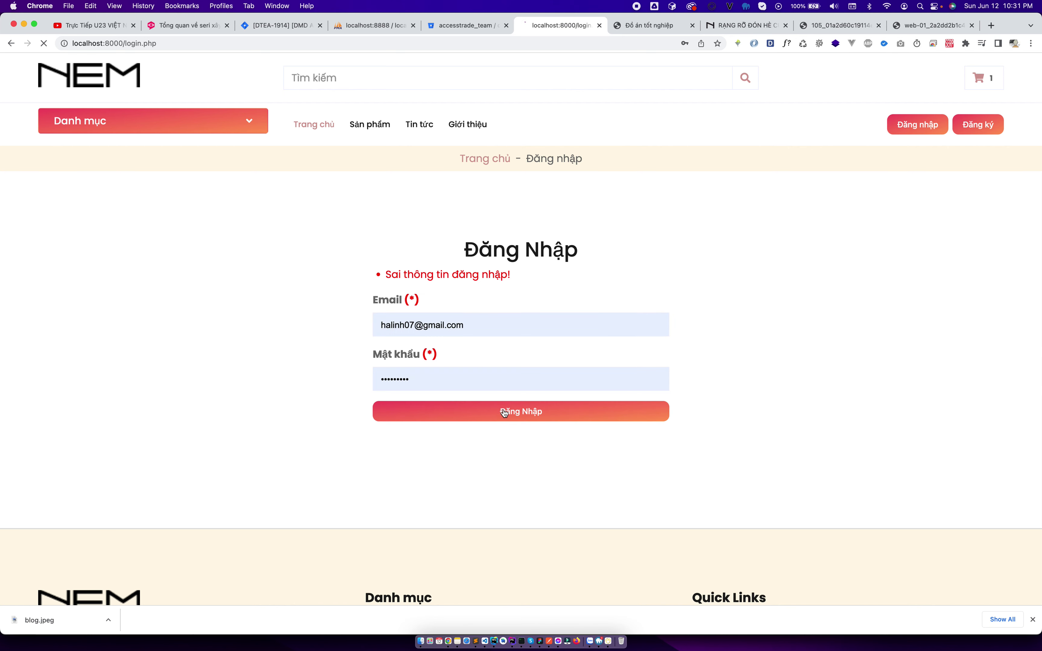
triple_click(446, 324)
type("doantotnghiep")
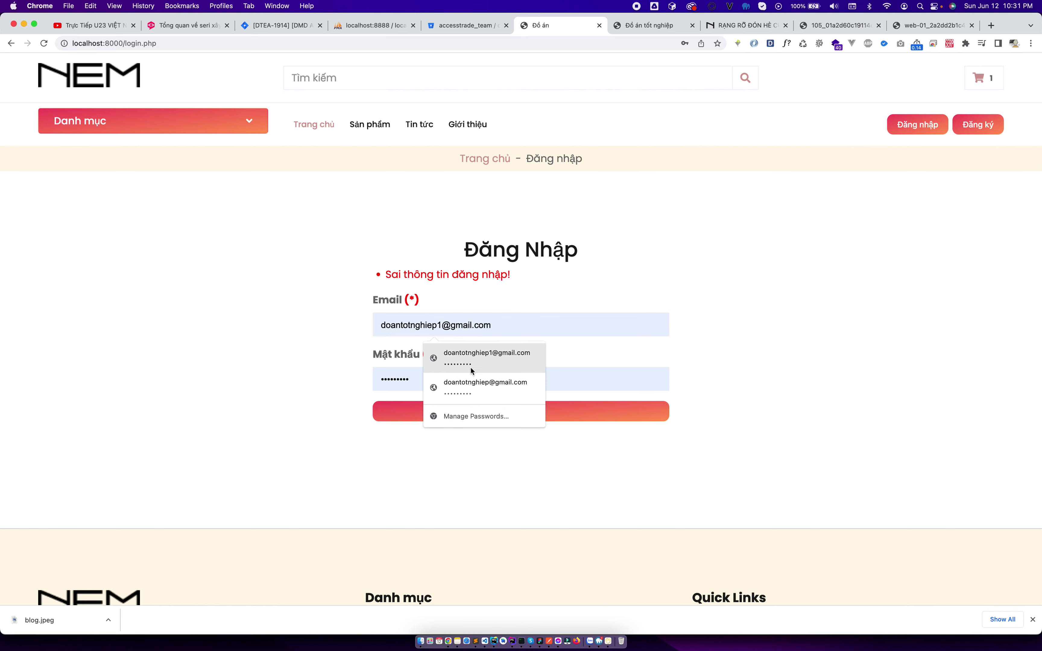
left_click(472, 370)
left_click(462, 413)
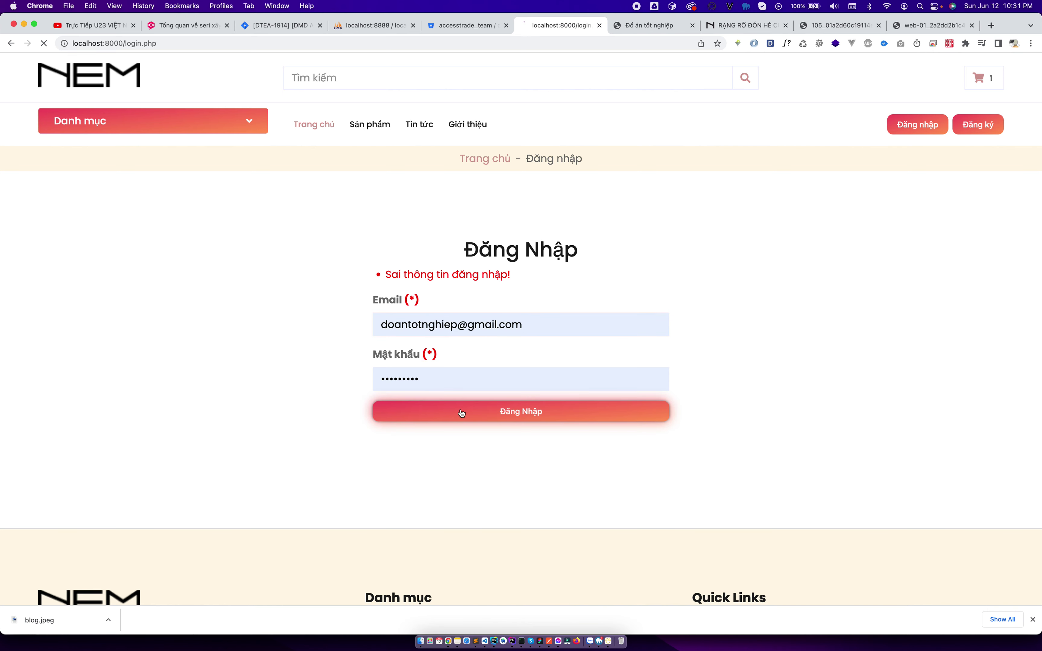
left_click(536, 318)
Check the admin Khách hàng list, which has no accounts, then reload the storefront login page.
left_click(650, 26)
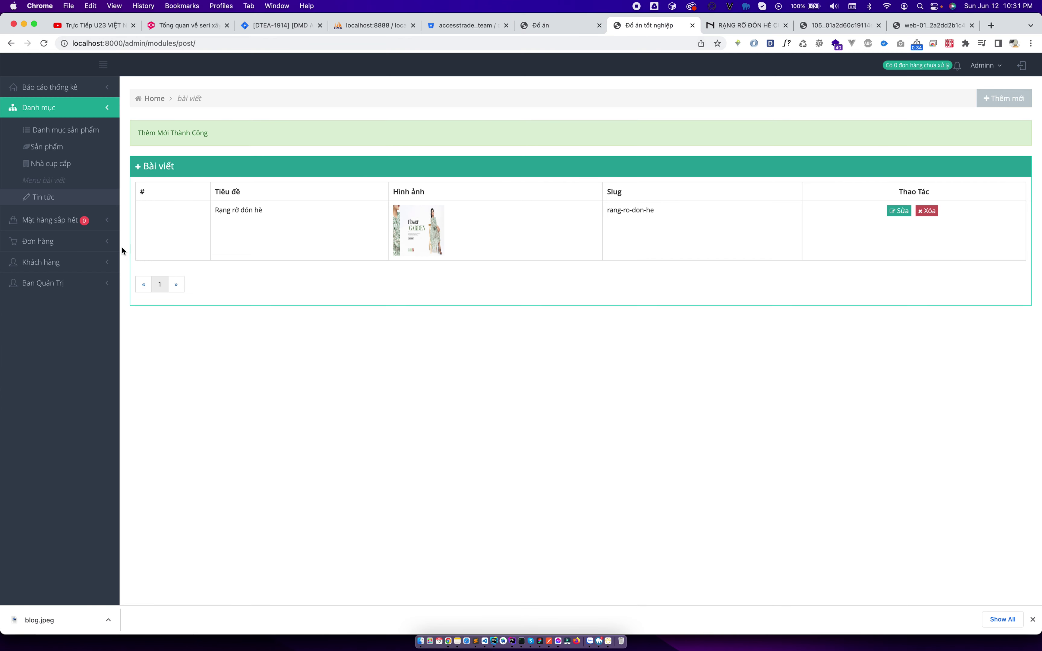
left_click(86, 262)
left_click(76, 283)
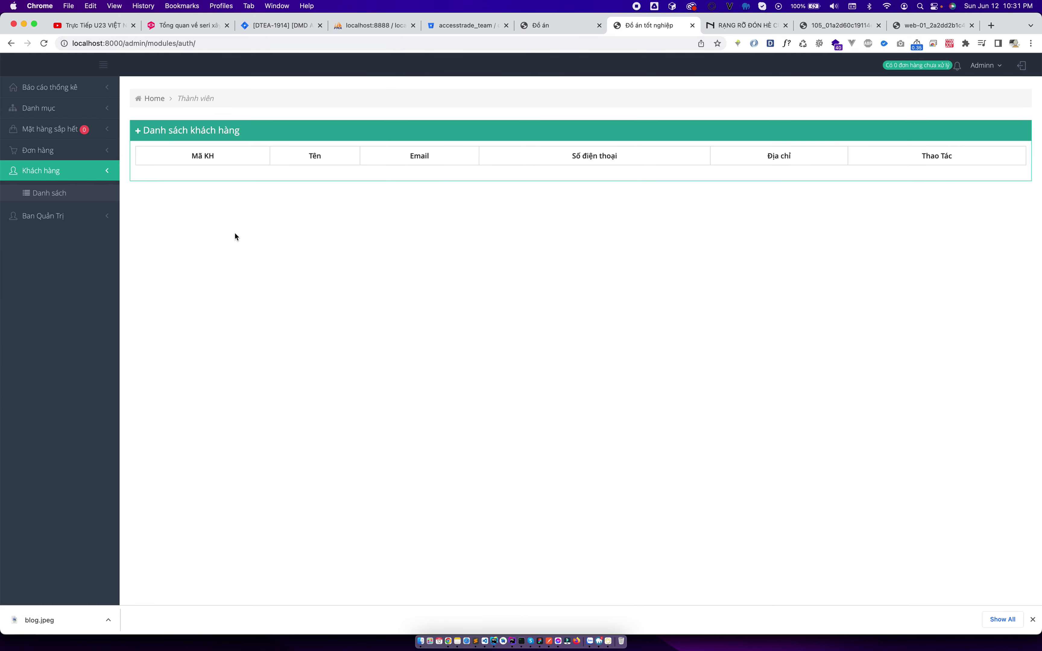
left_click(89, 149)
left_click(59, 225)
left_click(545, 26)
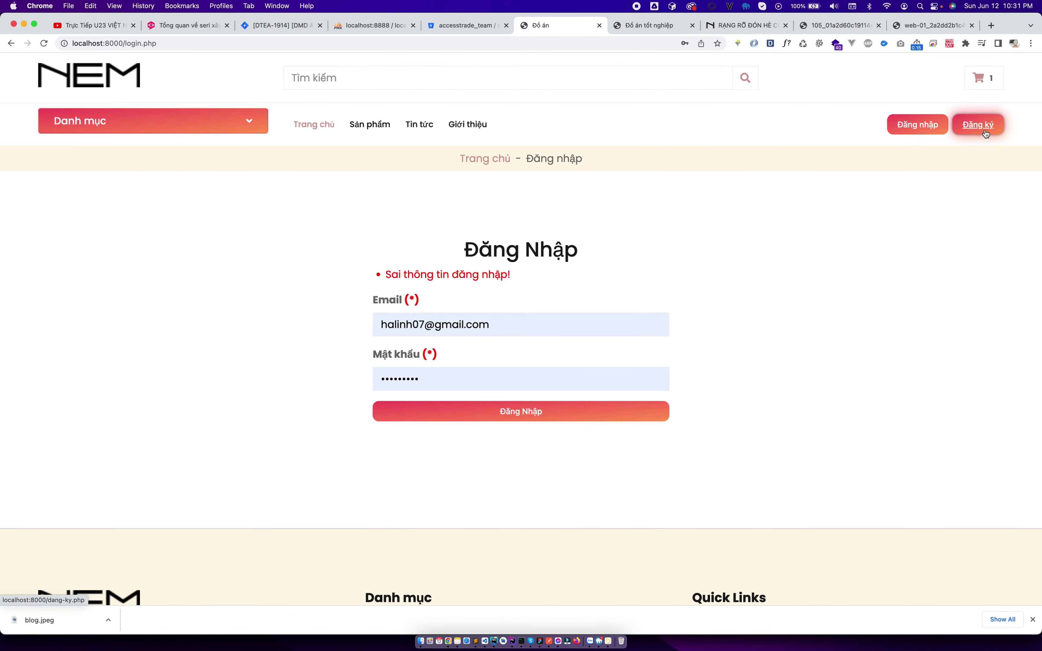
left_click(915, 124)
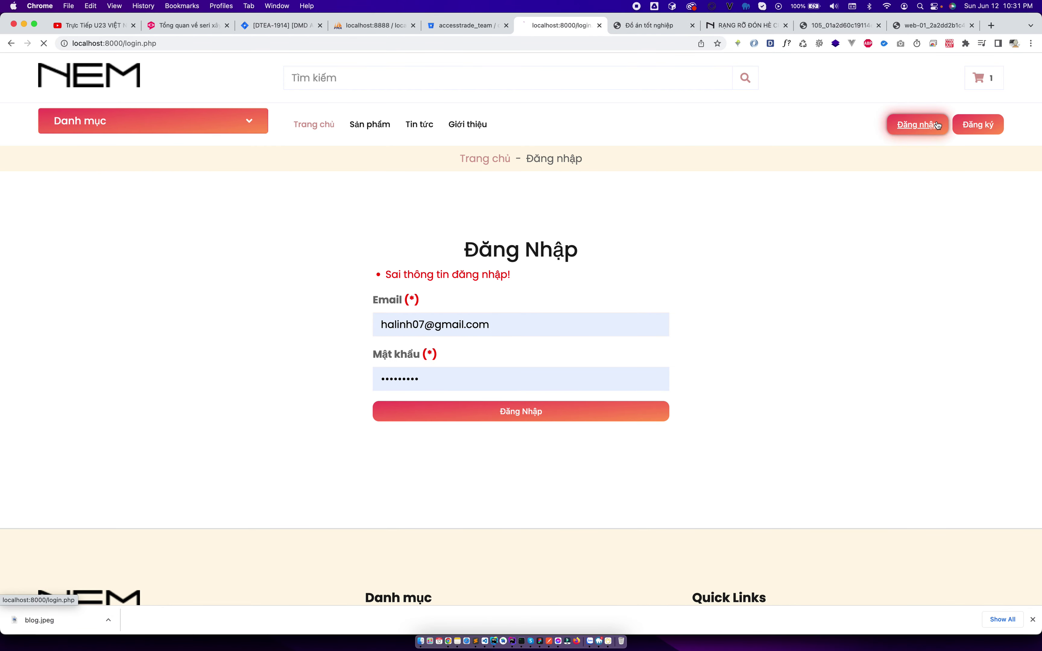
On the Đăng ký page, enter the customer's full name, email, and the password twice.
left_click(971, 135)
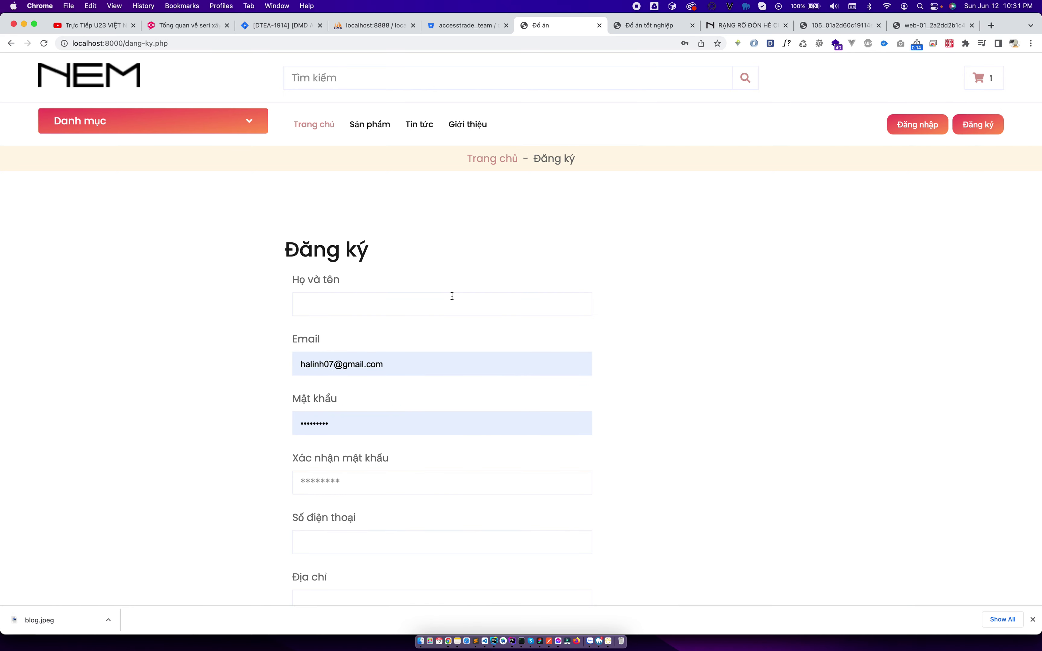
type("Hạ Linh")
key("Tab")
scroll(470, 284, "down", 5)
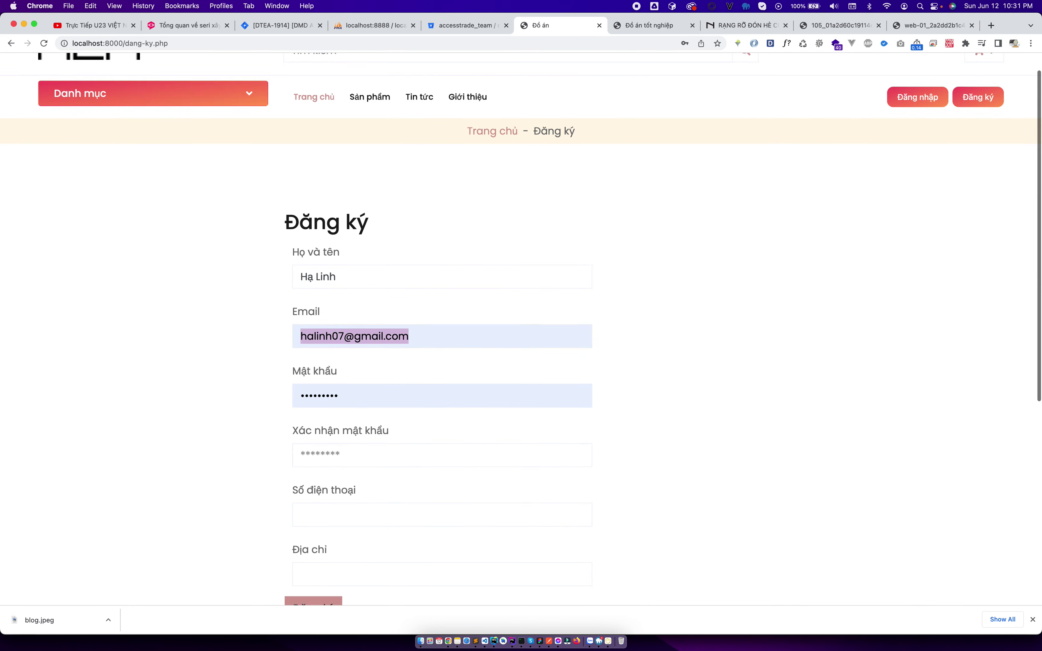
key("Tab")
type("1234567890")
key("Tab")
type("1234567890")
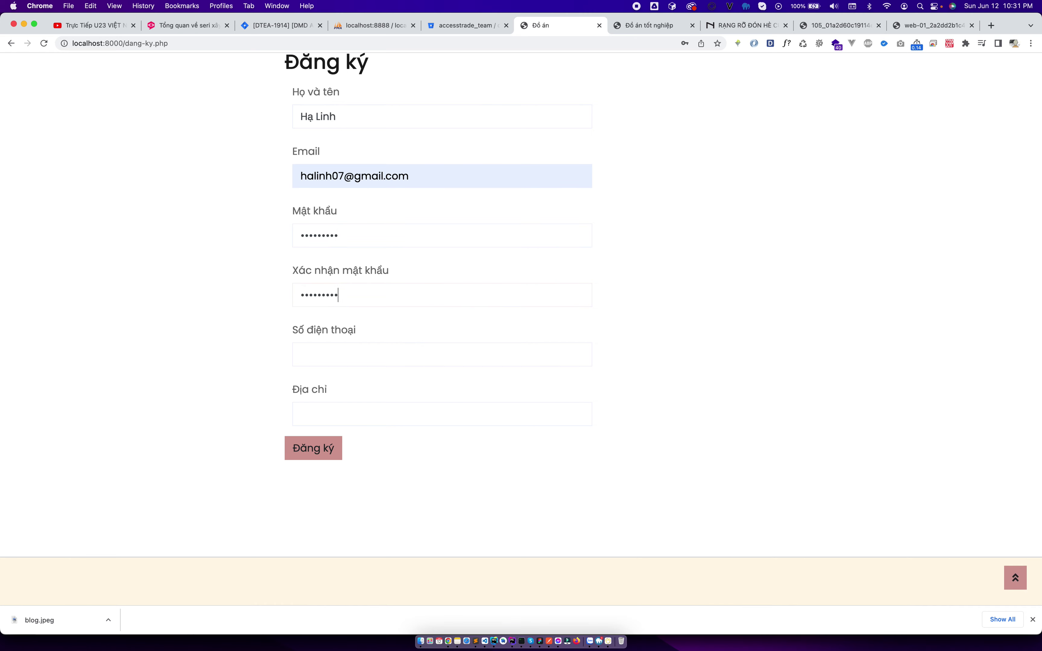
Add the customer's phone number and address, then submit the registration.
left_click(400, 354)
left_click(332, 418)
type("Hà Nội")
left_click(319, 448)
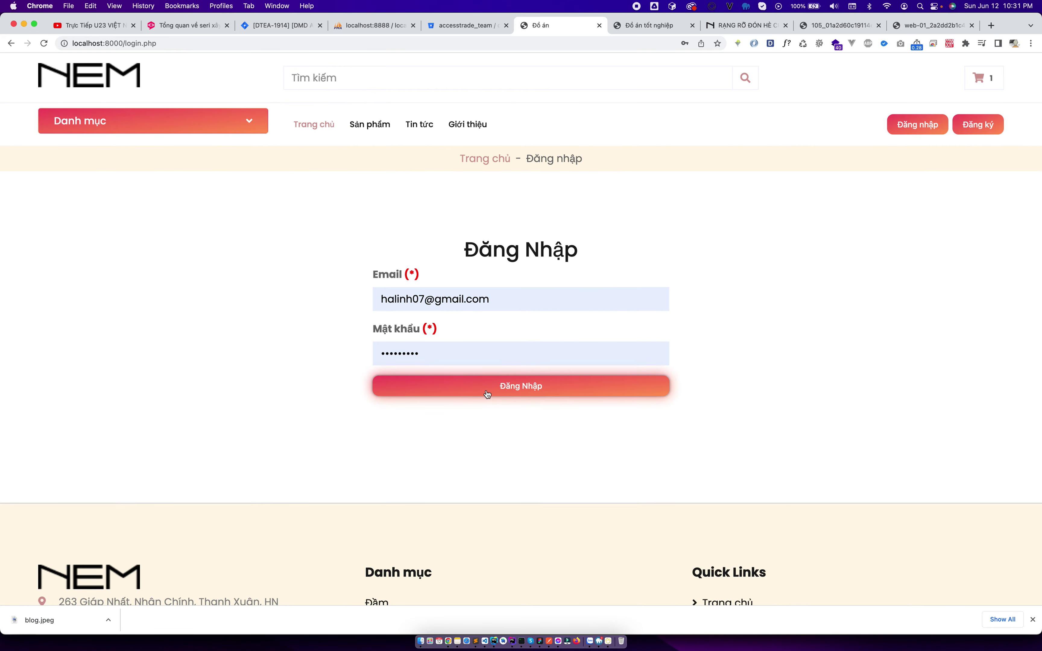
Sign in with the new account and update the cart's dress quantity to 3.
left_click(489, 392)
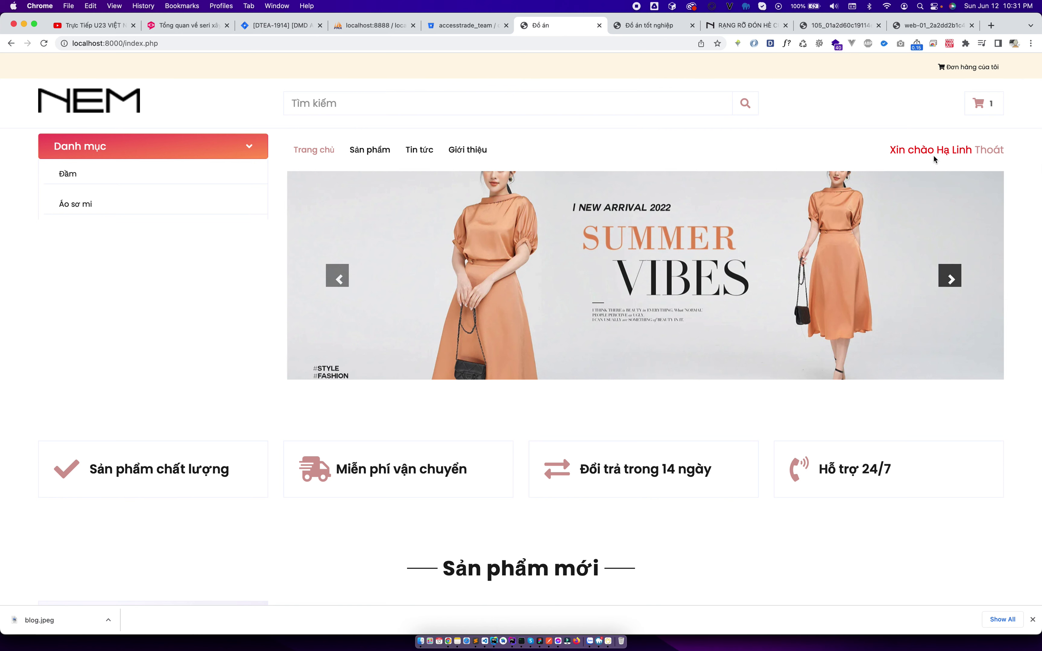
left_click(978, 103)
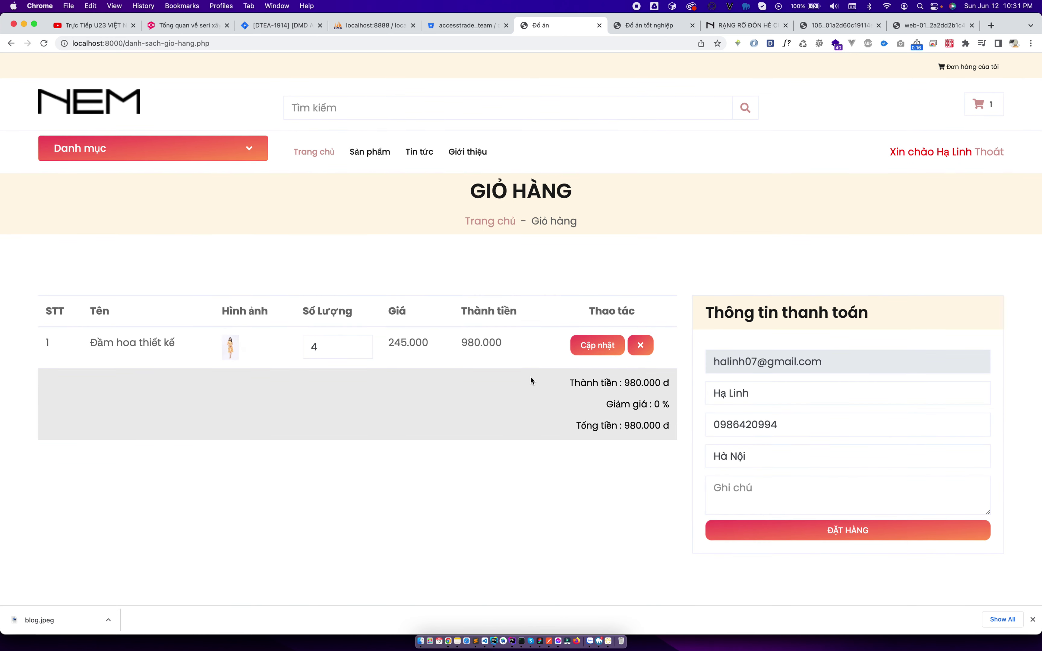
left_click(593, 340)
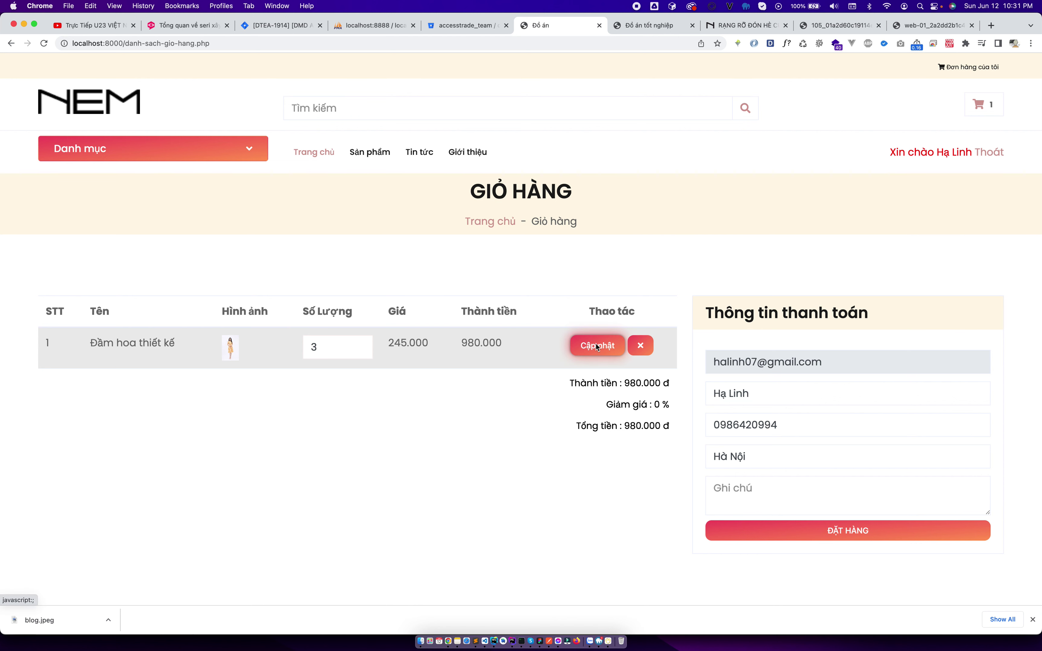
left_click(611, 102)
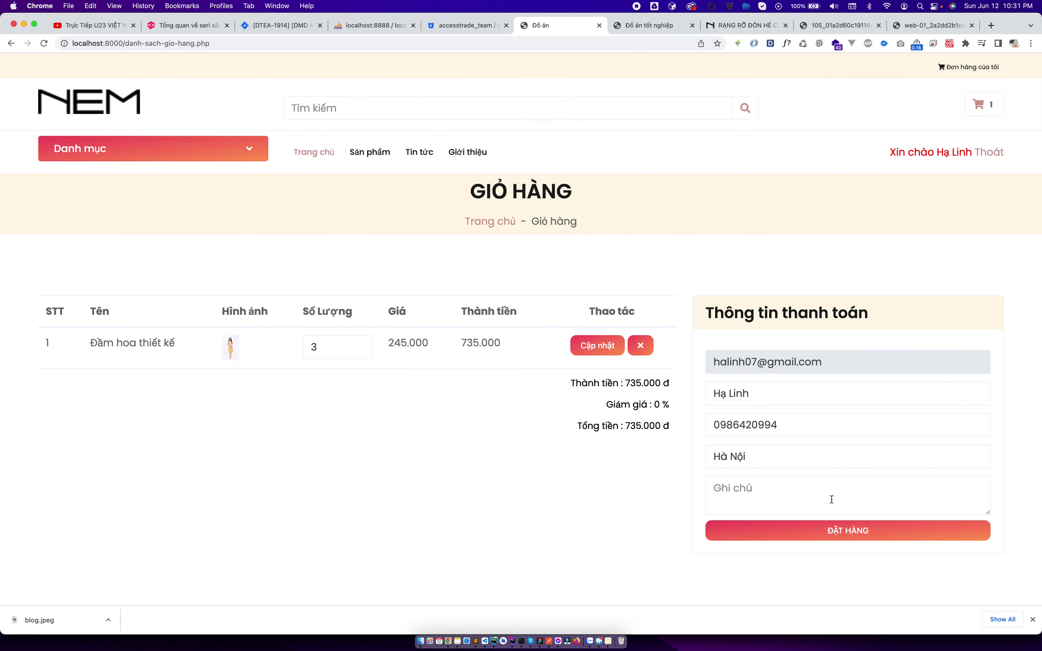
Enter the delivery note 'Giao' in Ghi chú and place the order with ĐẶT HÀNG.
type("THanh t")
key("super+a")
key("BackSpace")
type("Giao")
left_click(865, 533)
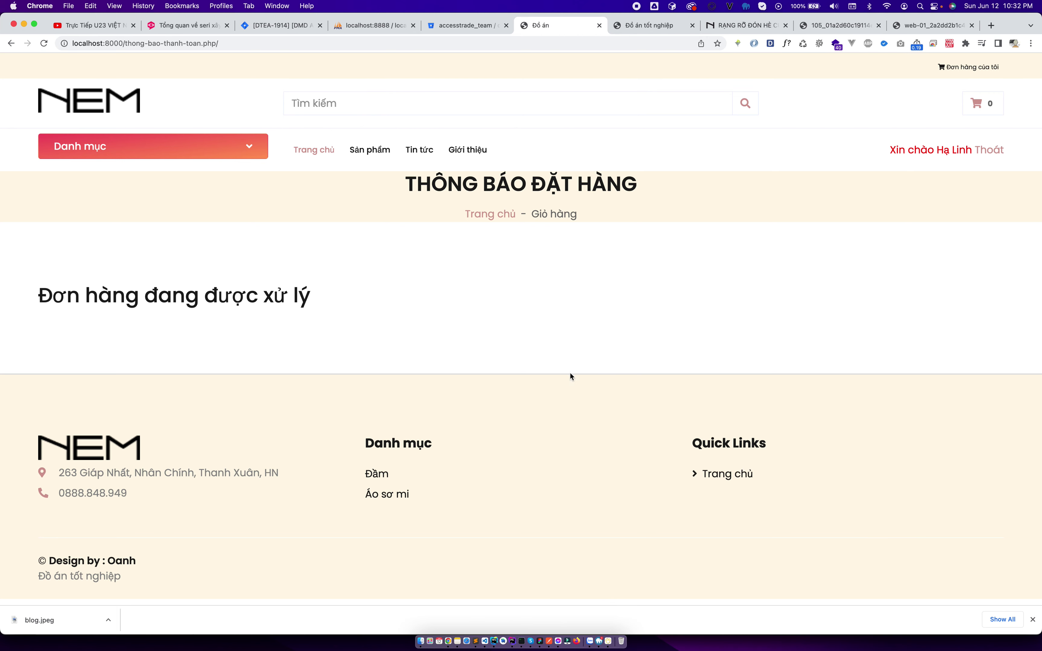
View the 735.000đ 'Chưa xác nhận' order and its item details, then go to the admin customer list.
left_click_drag(52, 296, 419, 301)
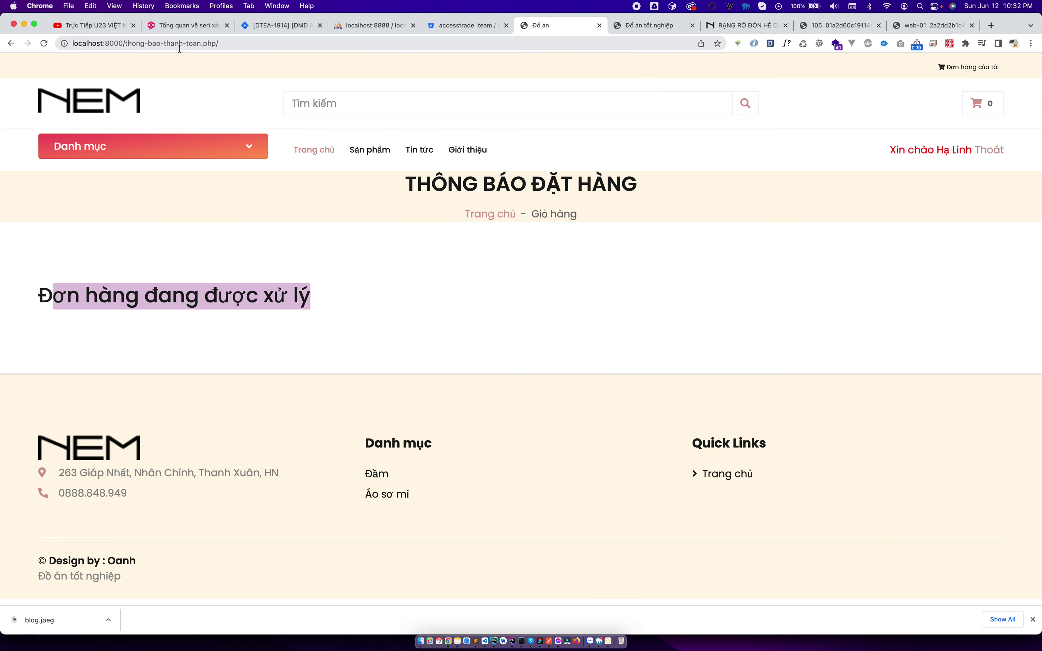
left_click(301, 303)
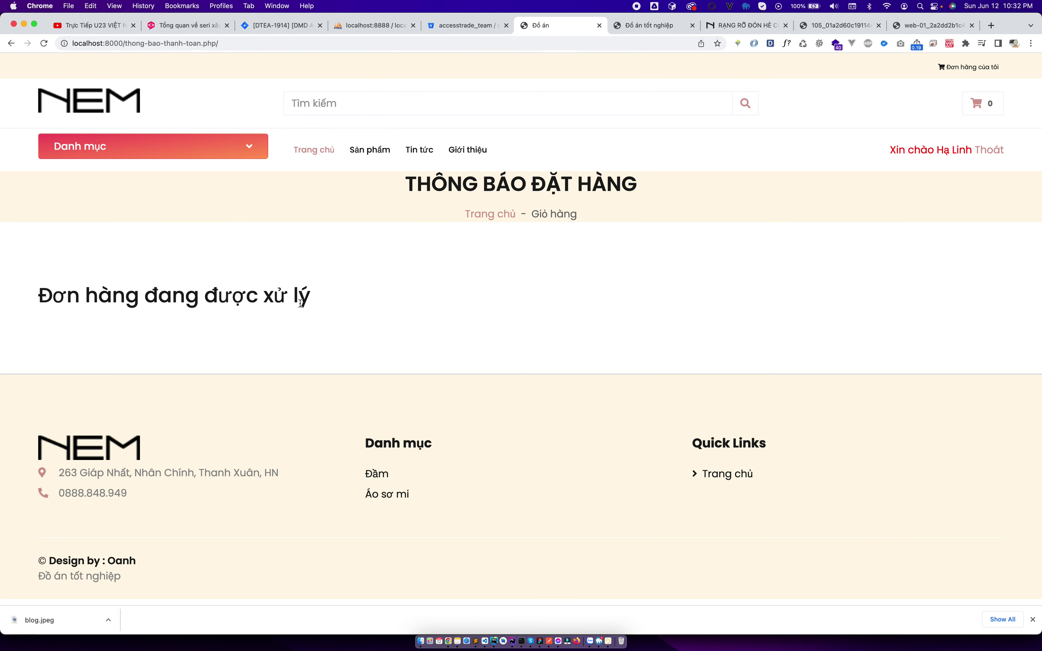
left_click(948, 68)
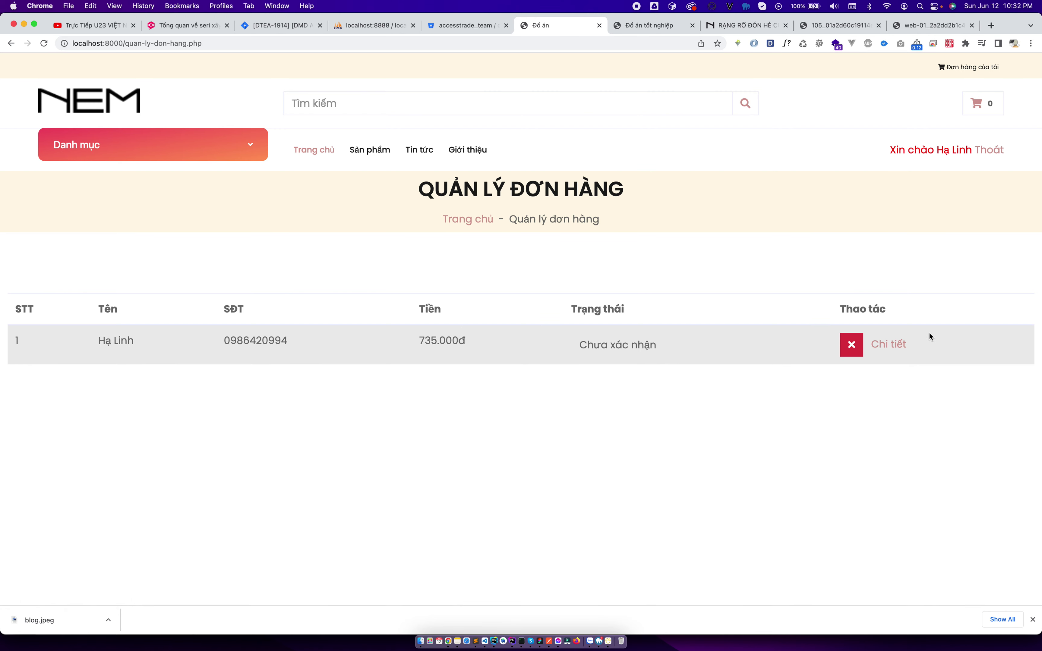
left_click(888, 344)
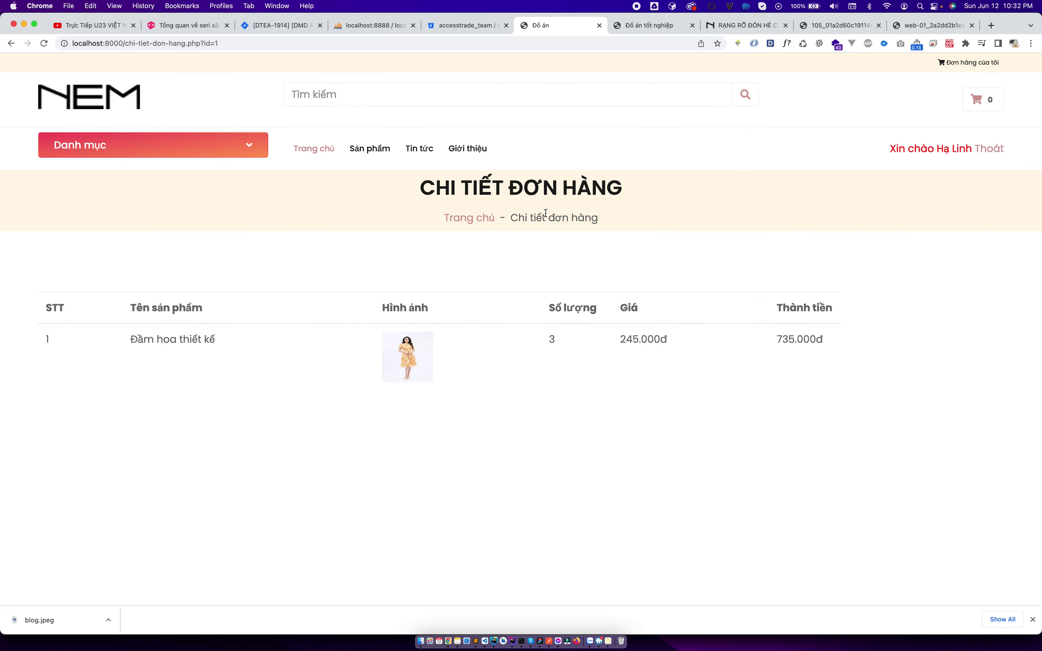
left_click(627, 27)
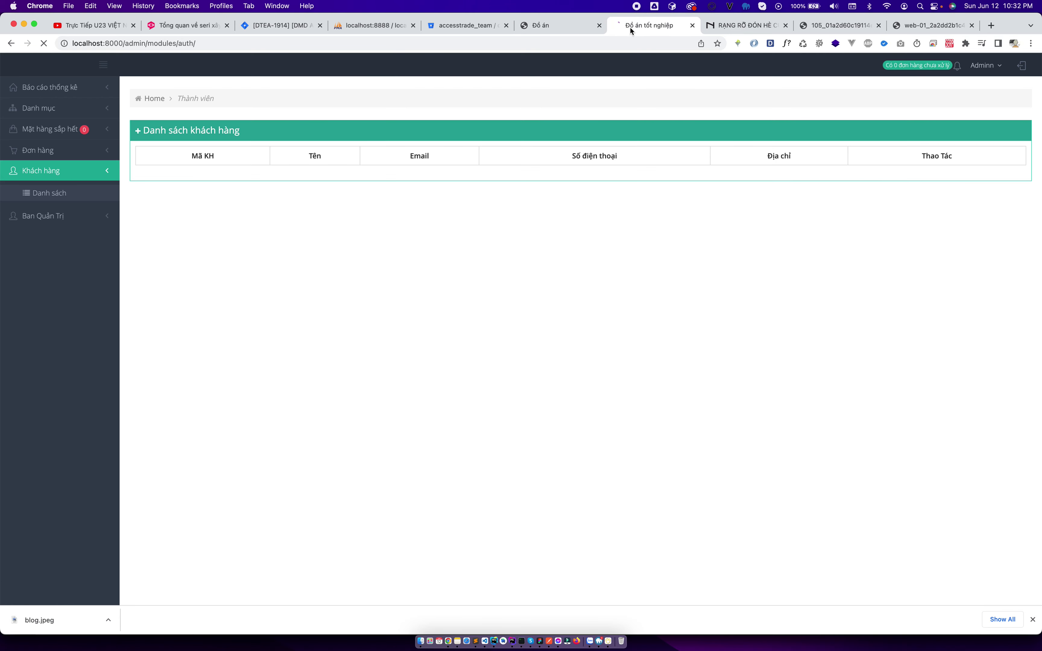
In Đơn hàng > Danh sách, set order 1's status to Giao hàng thành công and save.
double_click(660, 210)
left_click(81, 150)
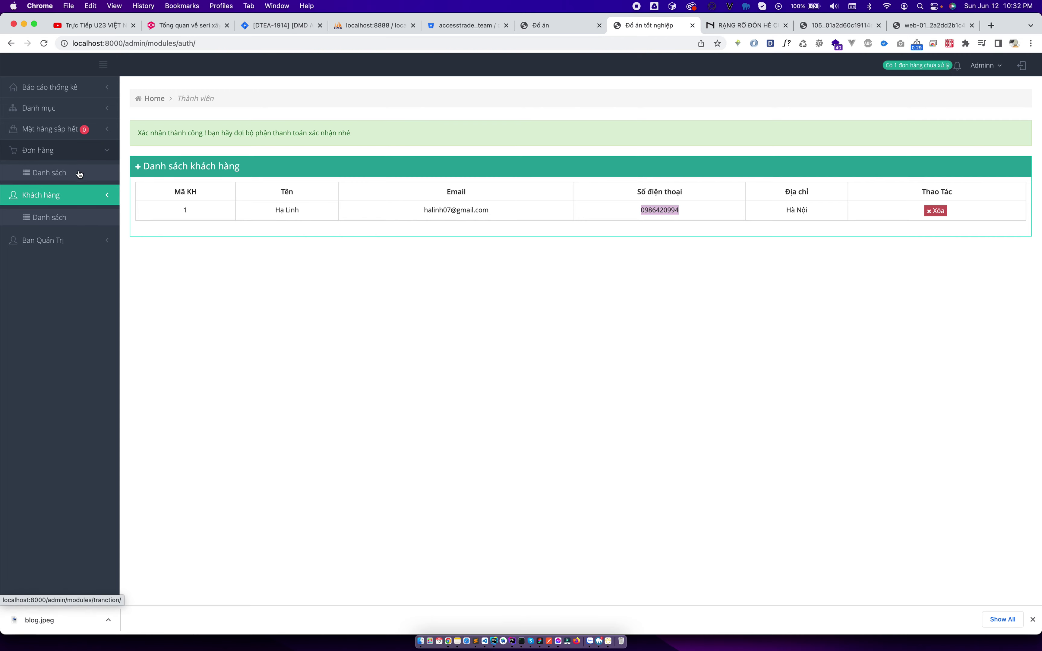
left_click(82, 173)
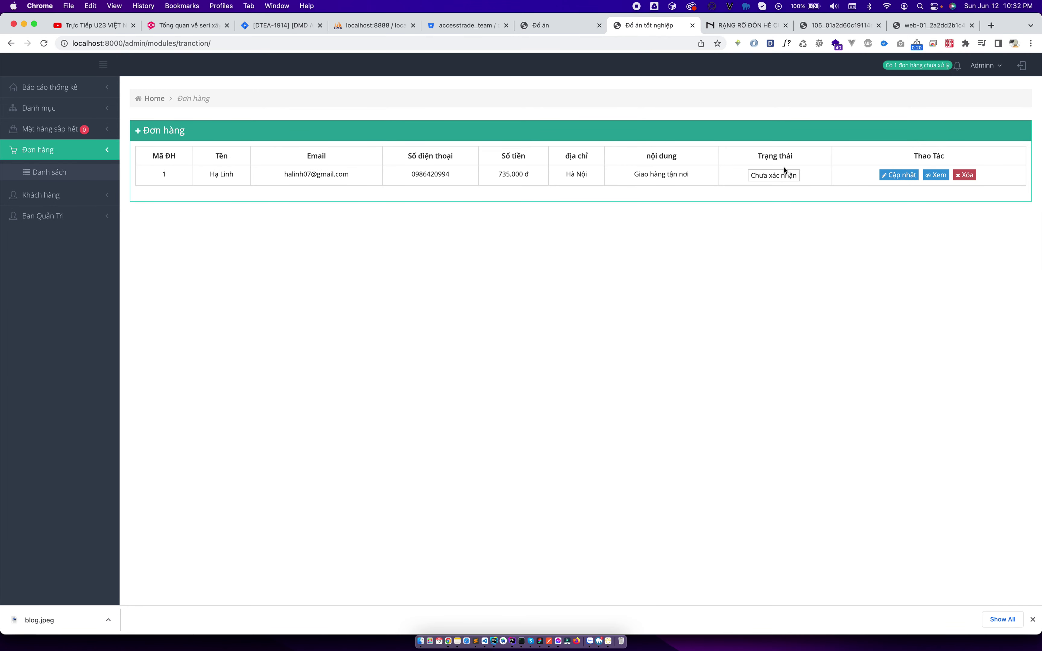
left_click(895, 176)
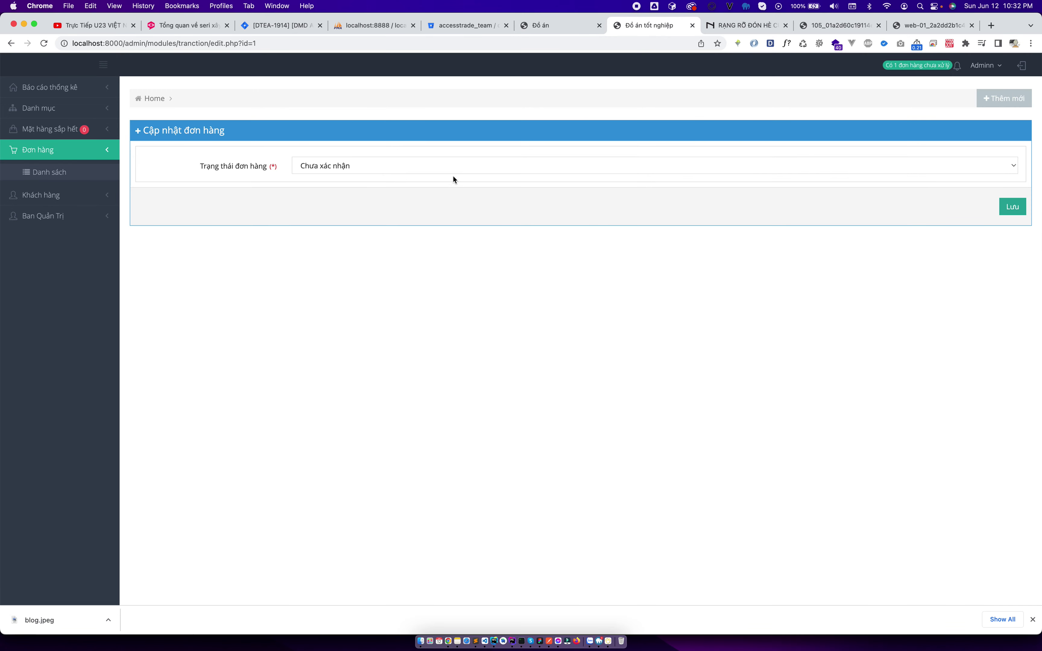
left_click(464, 172)
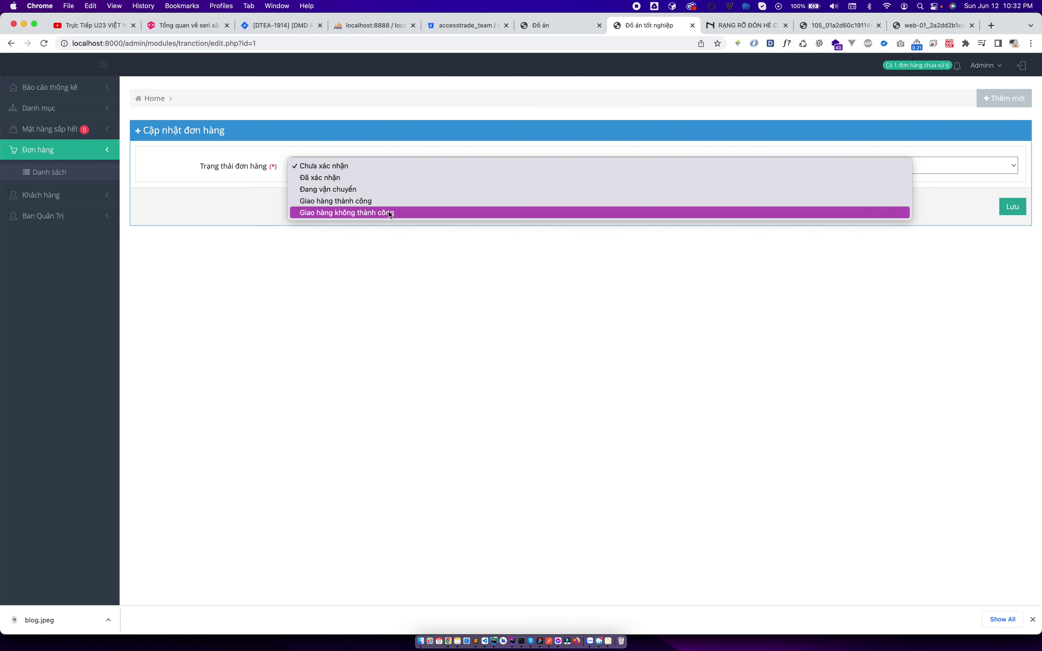
left_click(388, 201)
left_click(1012, 207)
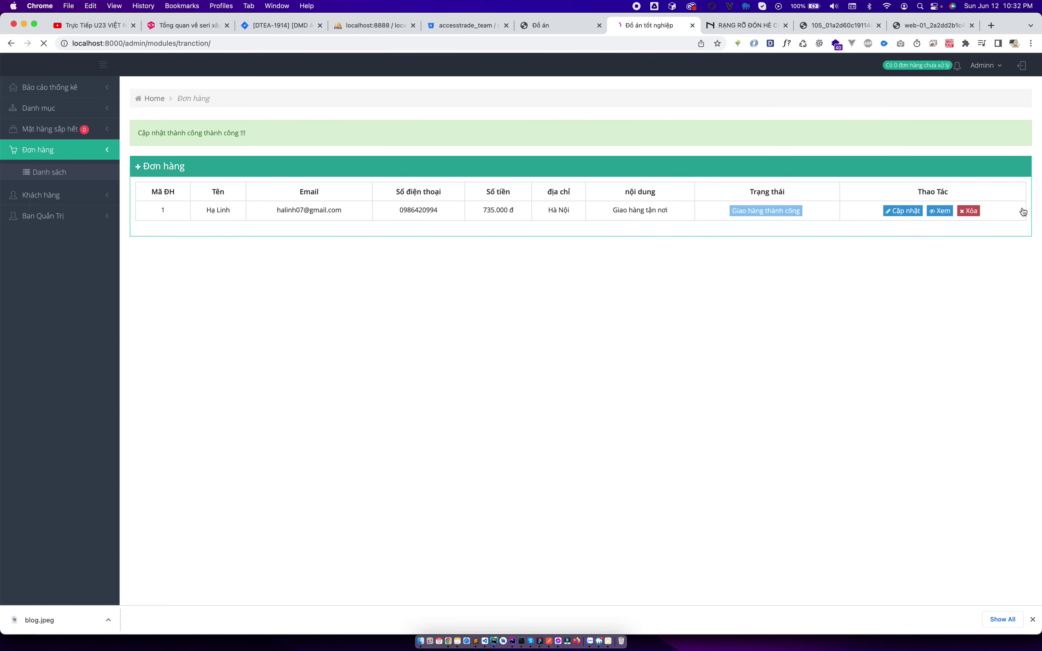
left_click(559, 24)
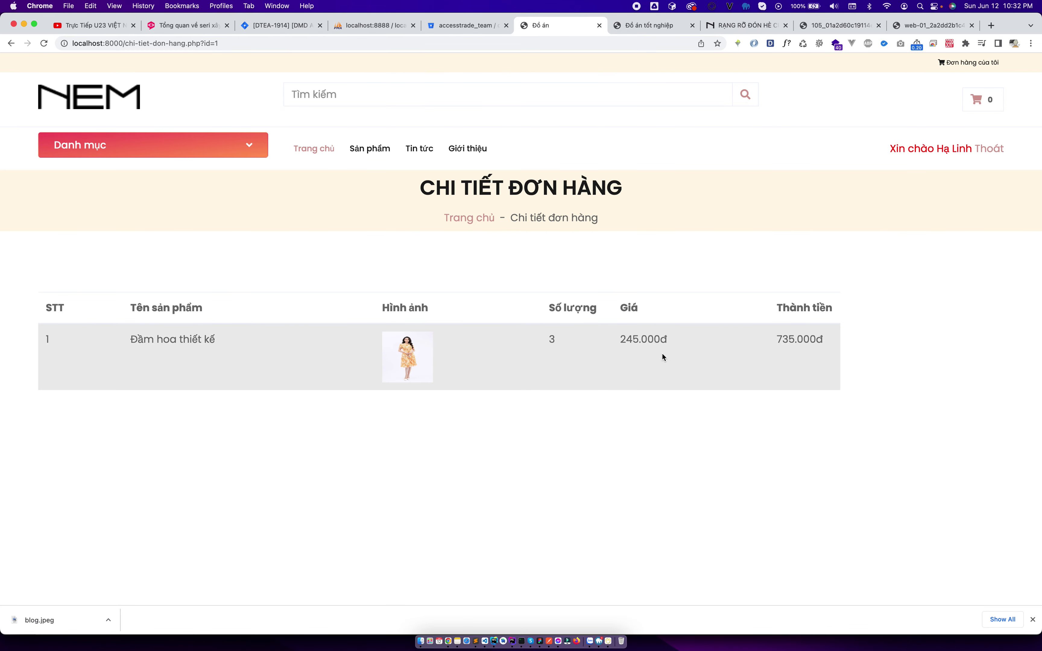
Confirm the order shows delivered, then search the shop for 'đầm' to find the floral dress.
left_click(960, 63)
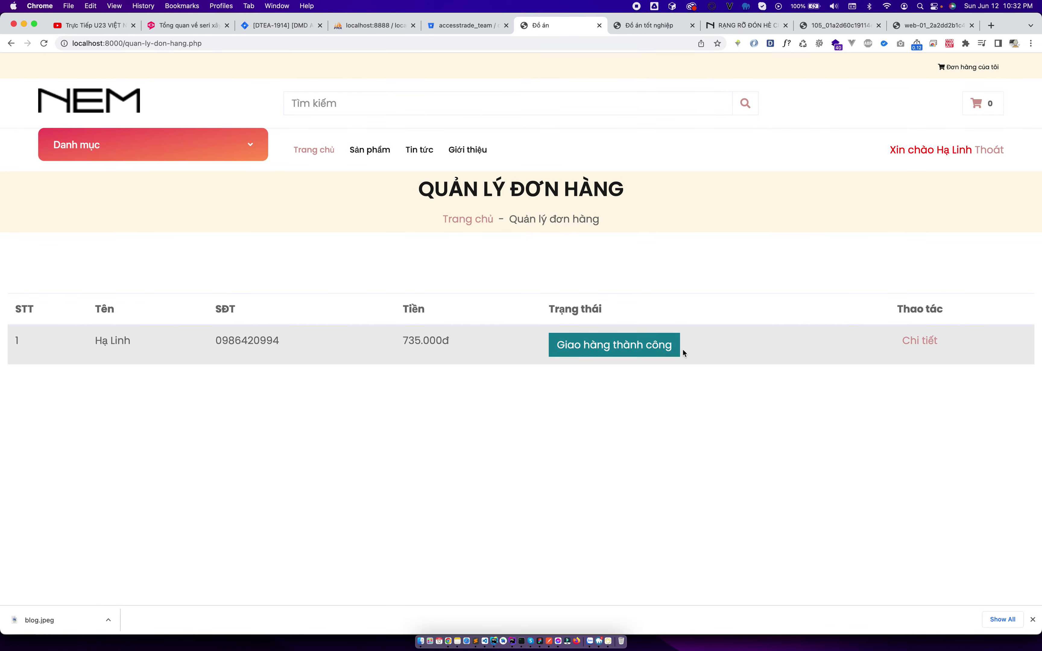
left_click(107, 111)
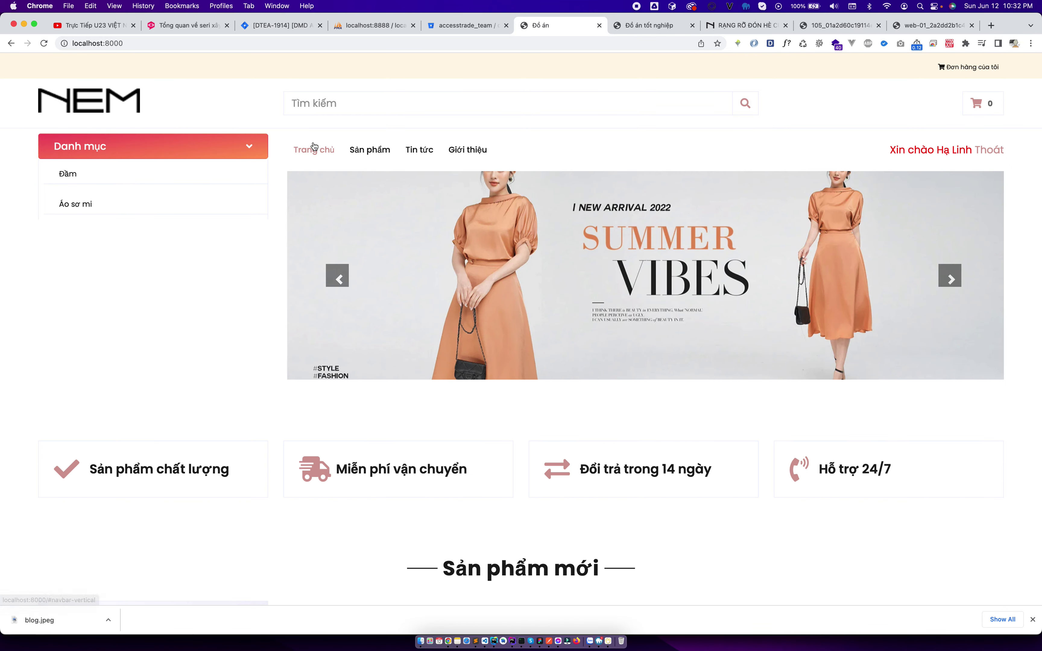
left_click(389, 103)
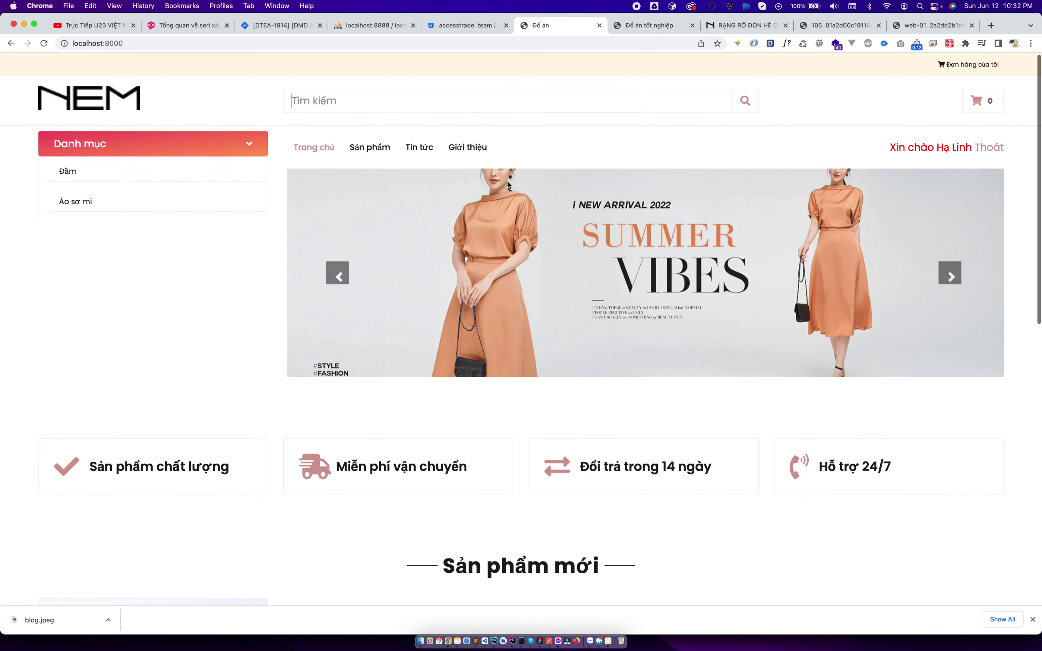
scroll(508, 182, "down", 5)
type("dầm")
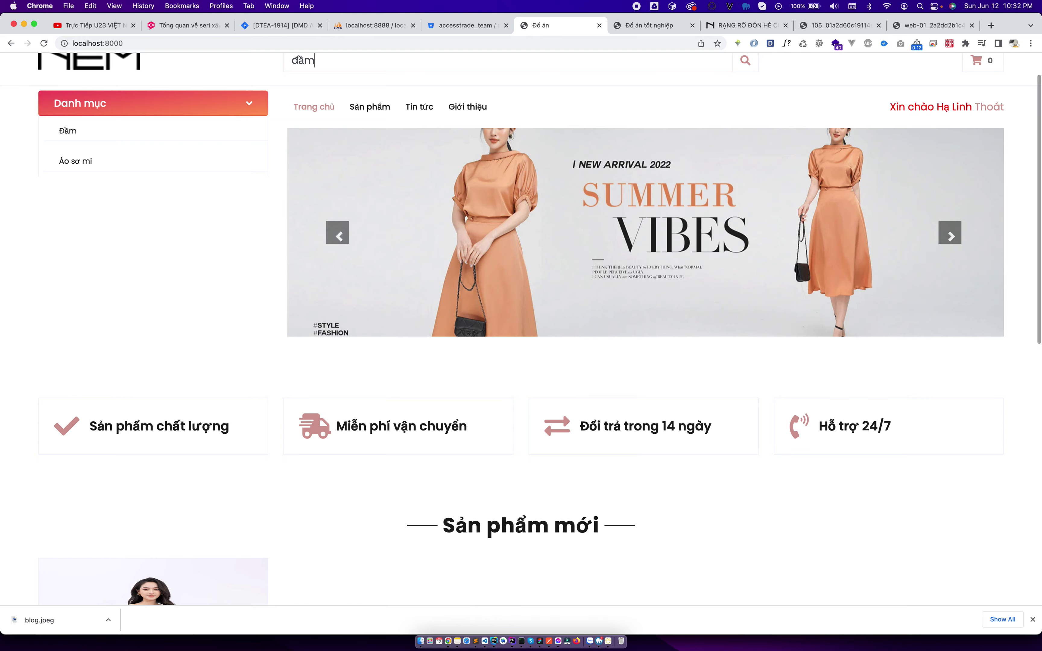
key("Return")
Replace the search term with 'ada', which returns 'Không có sản phẩm nào'.
double_click(323, 105)
type("ada")
key("Return")
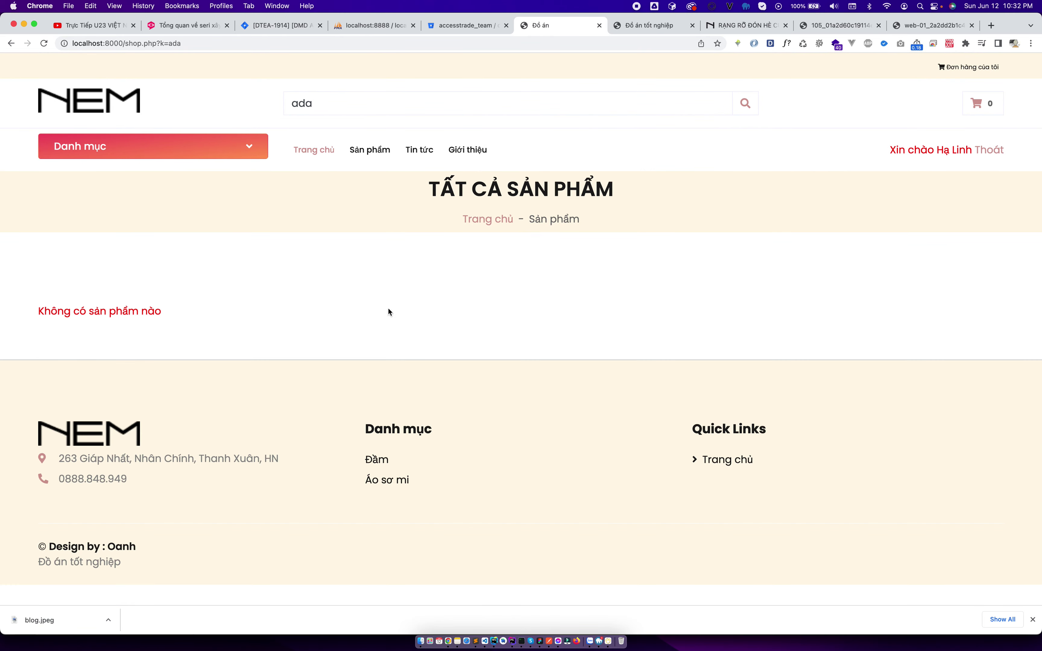
Close the downloads bar and open the admin Báo cáo thống kê dashboard, showing 0 đ revenue.
left_click(1033, 620)
left_click(620, 27)
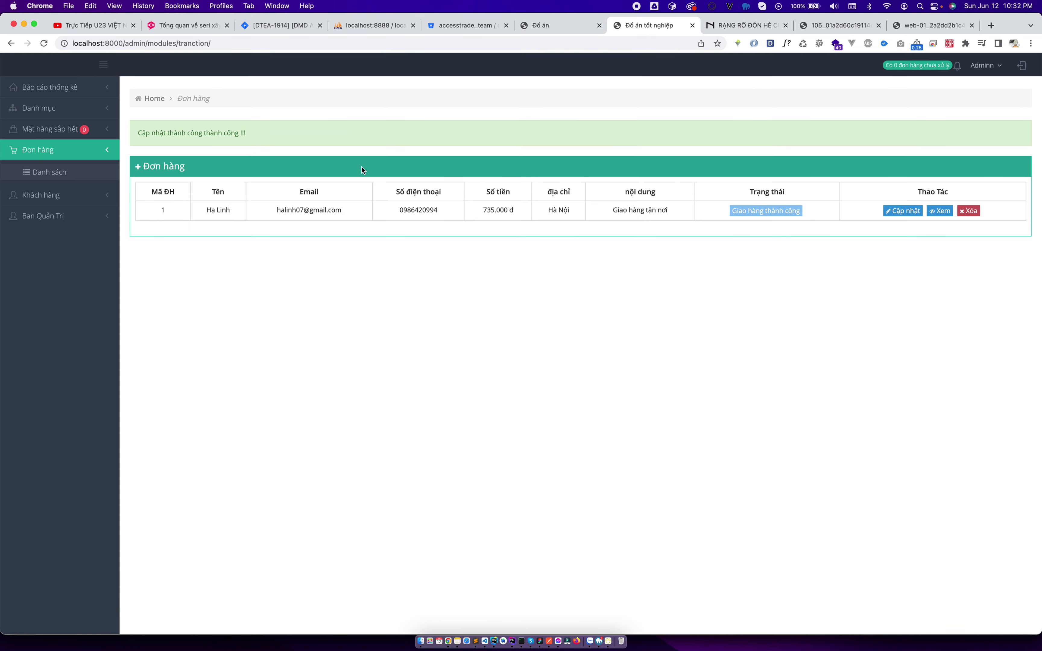
left_click(77, 105)
left_click(73, 94)
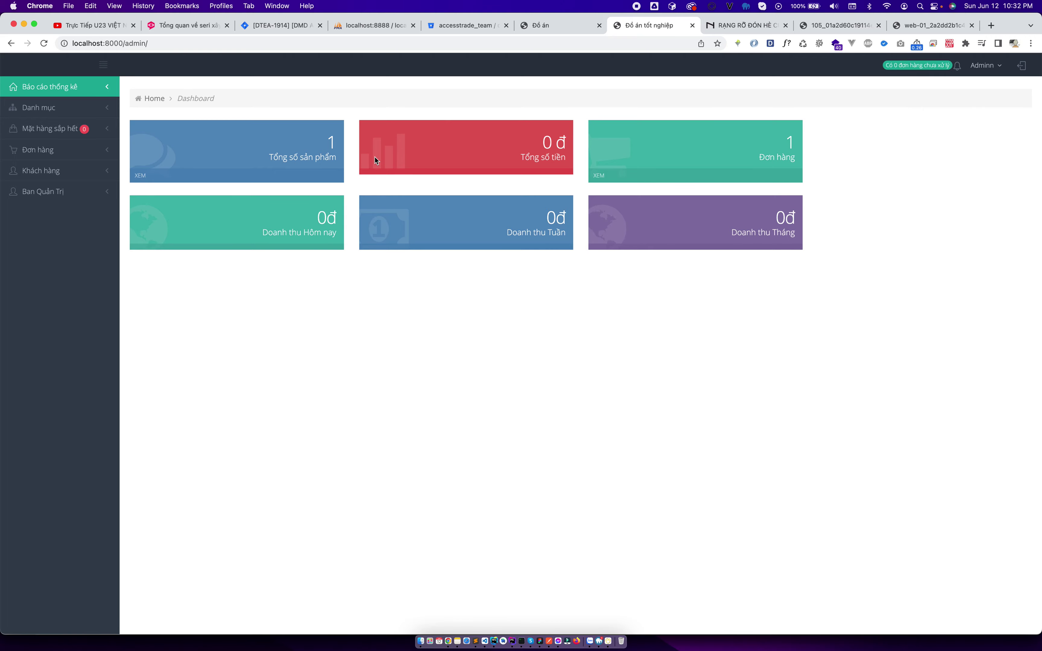
key("super+Tab")
In admin/index.php, change trangthai = 1 to 3 in the paid-total, monthly and daily revenue queries.
scroll(100, 177, "up", 5)
double_click(47, 149)
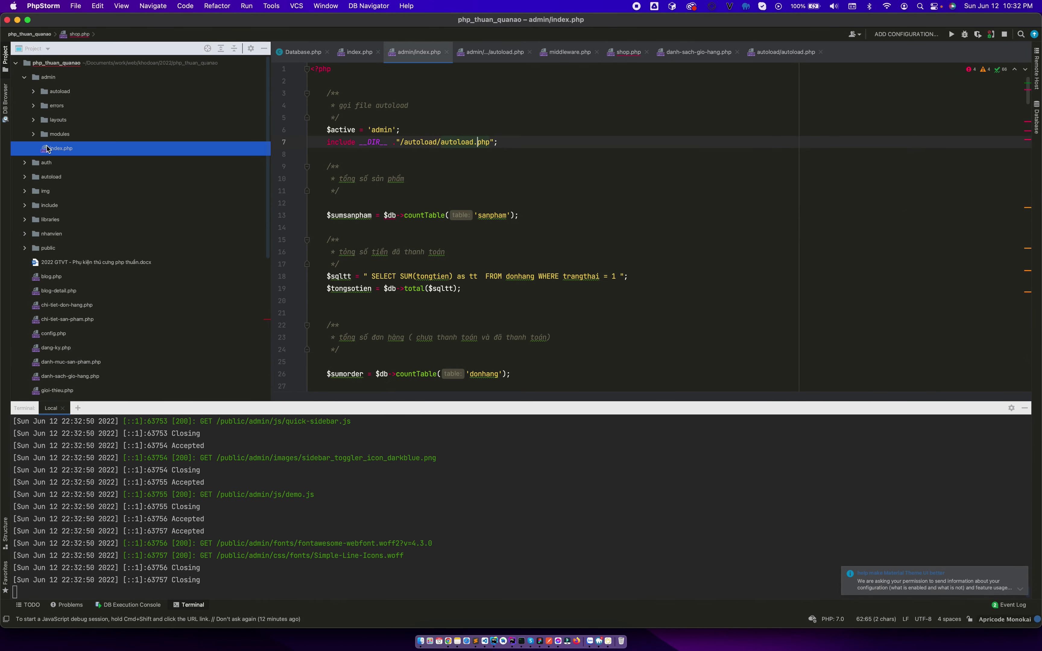
scroll(455, 188, "down", 3)
left_click(610, 136)
scroll(591, 182, "down", 5)
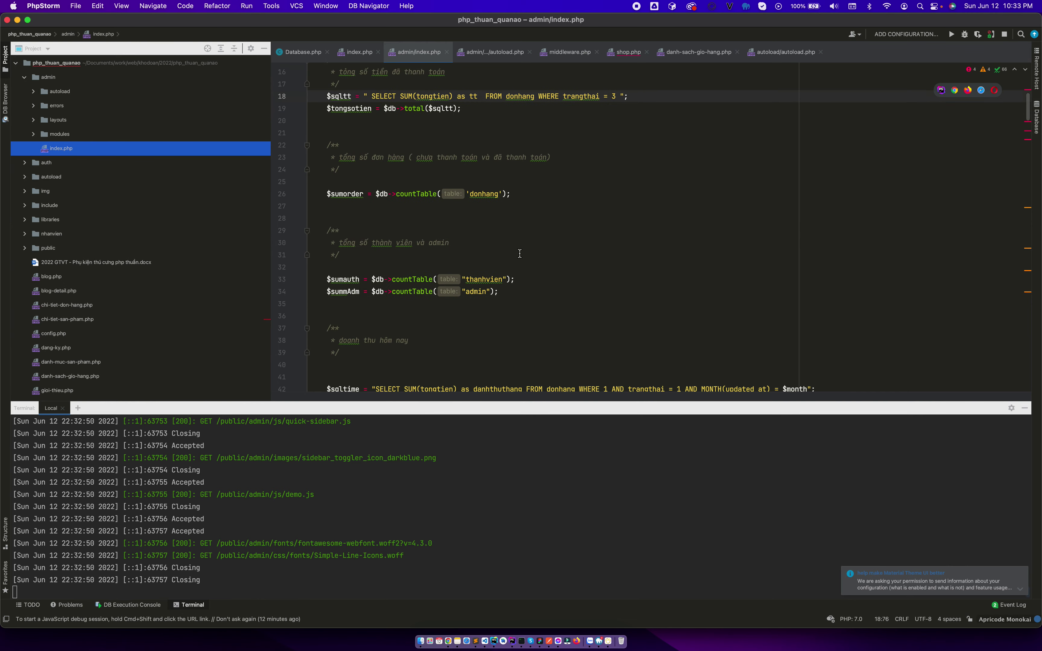
left_click(680, 234)
key("Delete")
type("3")
left_click(681, 332)
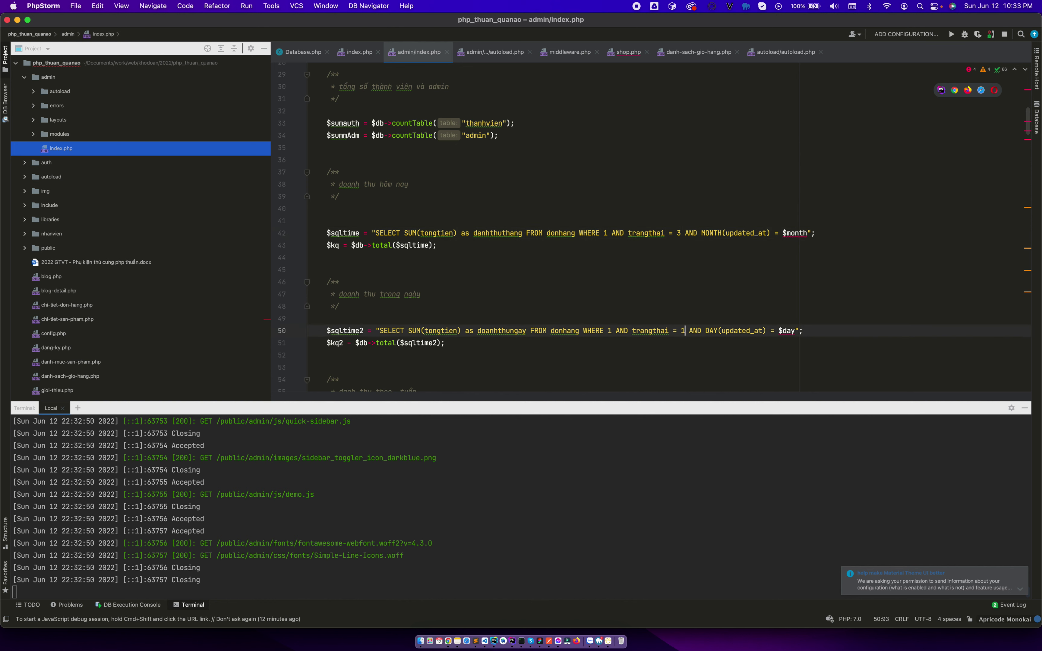
scroll(681, 332, "down", 10)
scroll(680, 258, "up", 4)
left_click(680, 222)
Restart the php -S localhost:8000 server and reload the dashboard to show 735.000 đ revenue.
key("ctrl+Right")
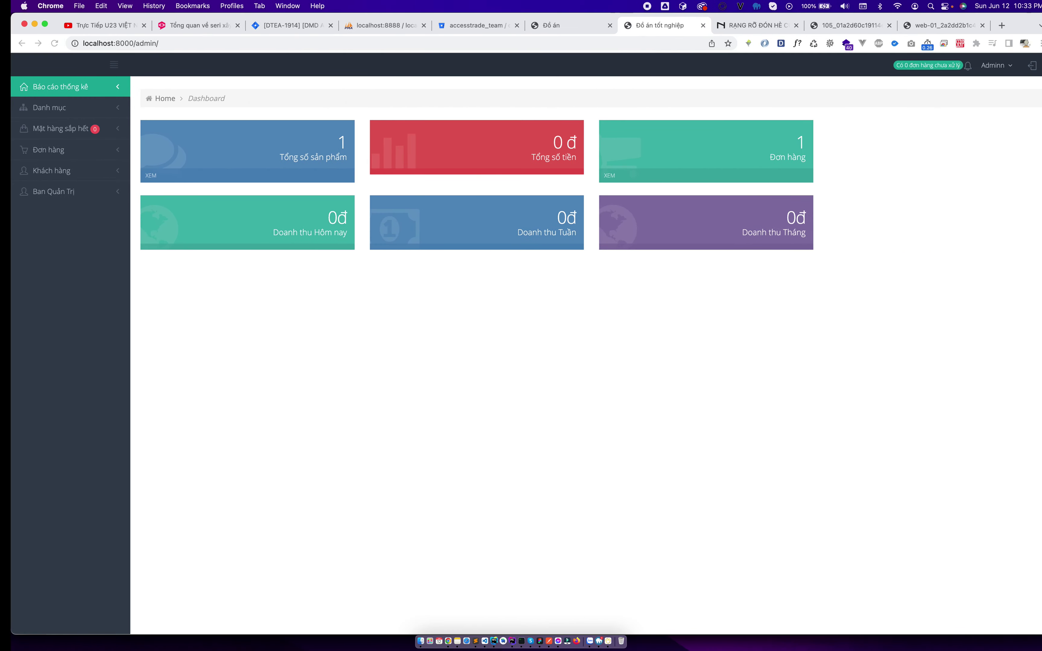
key("super+r")
key("ctrl+Left")
key("ctrl+c")
key("Up")
key("Return")
key("ctrl+Right")
key("super+r")
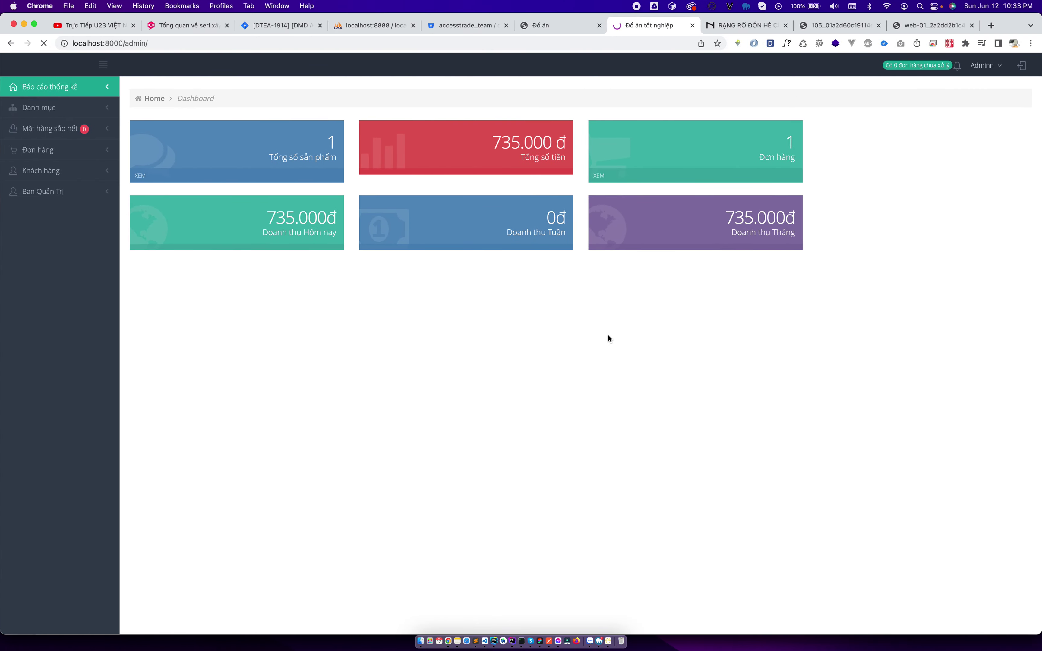